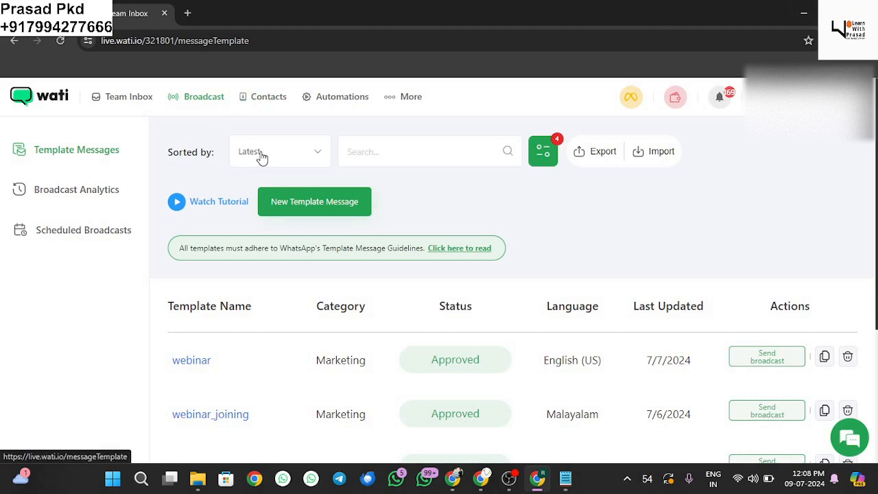
Start a new template message named "demo" in English (US) and choose Carousel as the marketing template type.
click(330, 203)
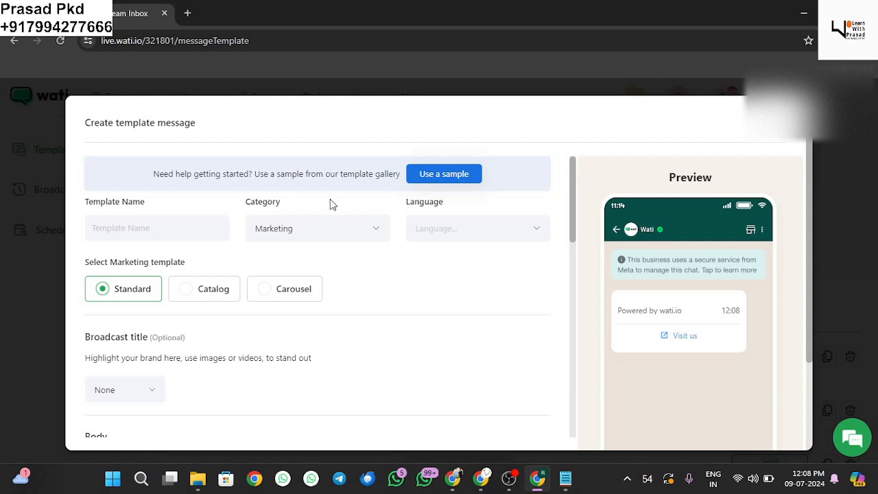
click(194, 229)
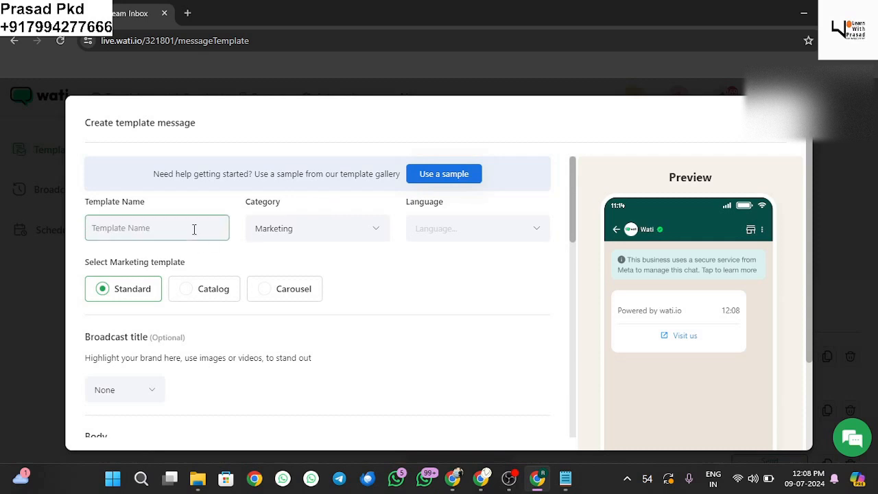
text(demo)
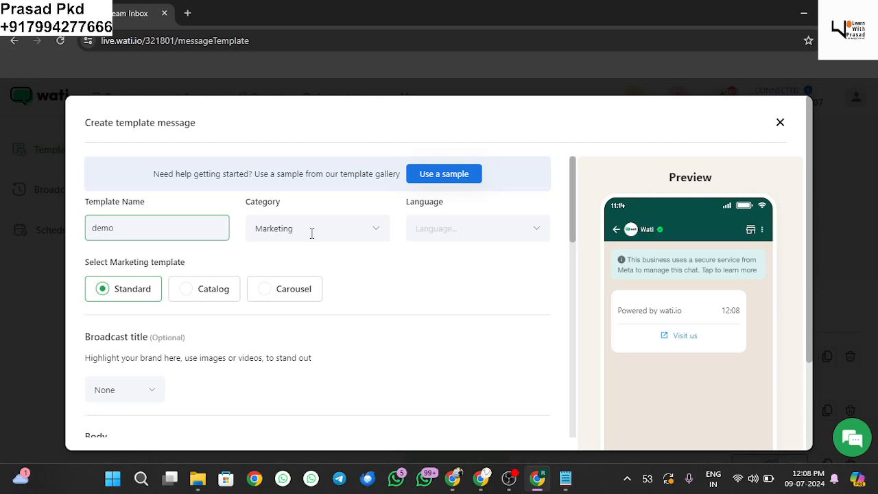
click(449, 227)
click(458, 258)
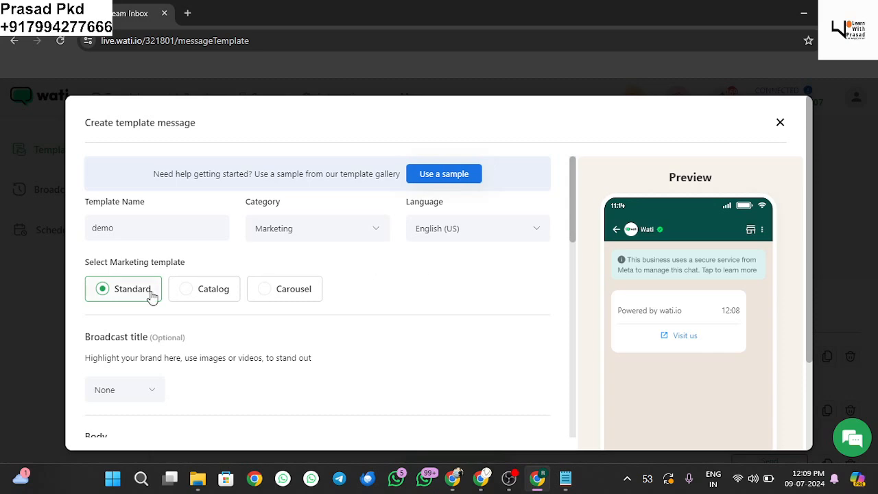
scroll(165, 291, down, 1)
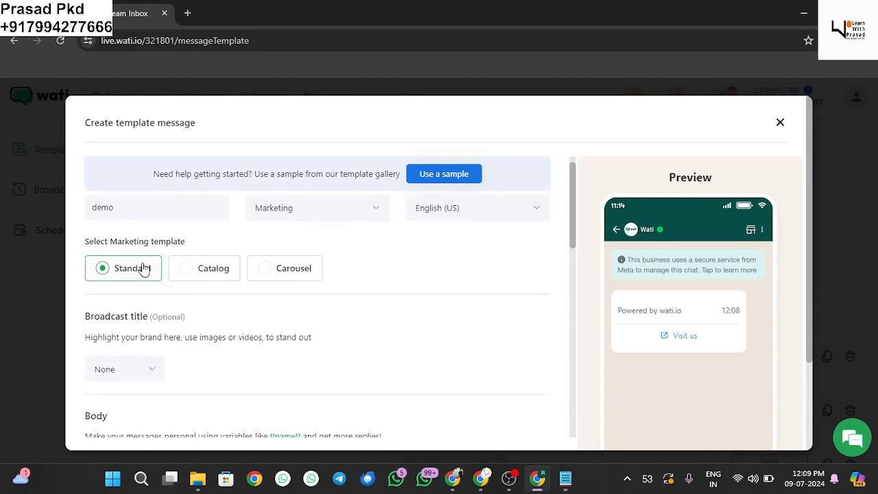
click(272, 271)
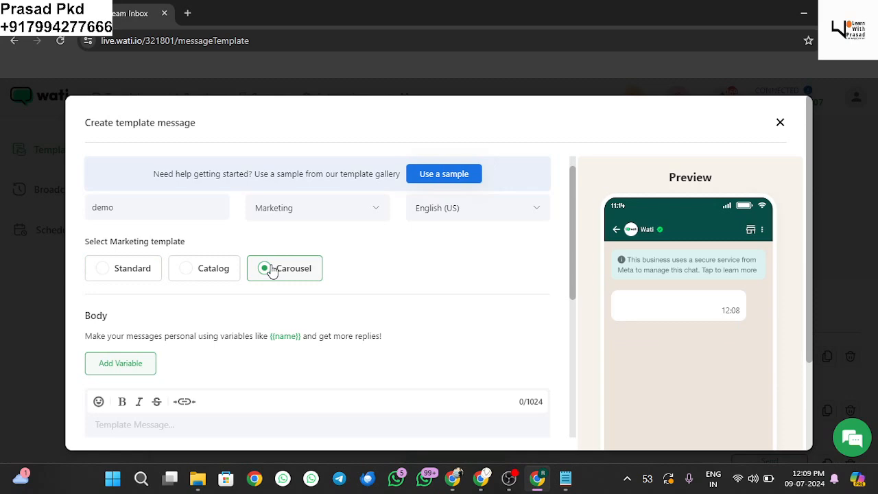
Write the greeting "Dear {{name}} ," as the first line of the template's message body.
scroll(272, 269, down, 3)
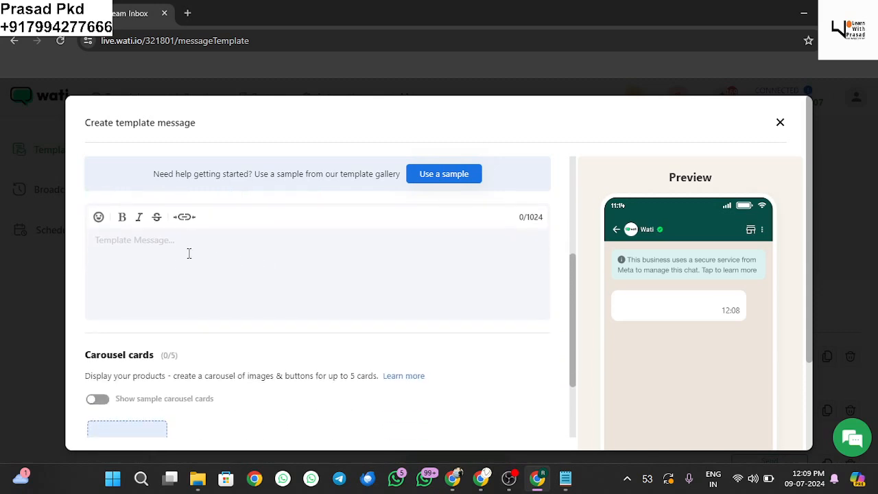
click(187, 253)
scroll(188, 255, up, 1)
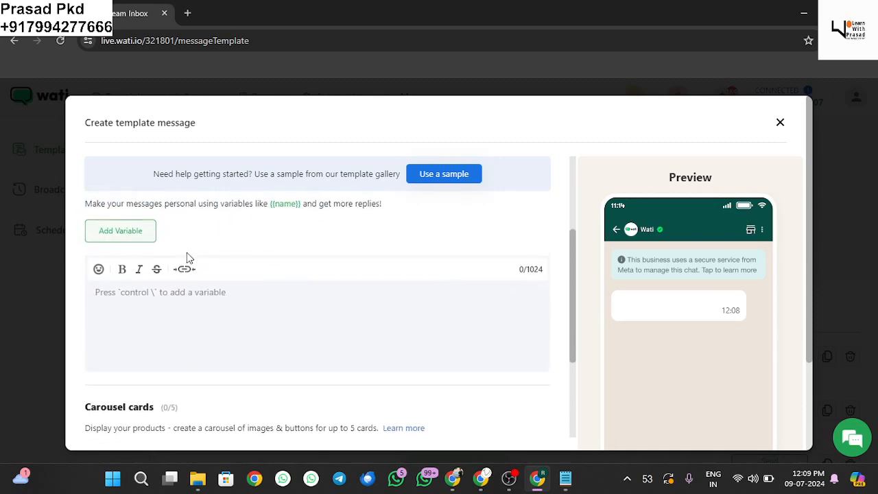
text(Dear )
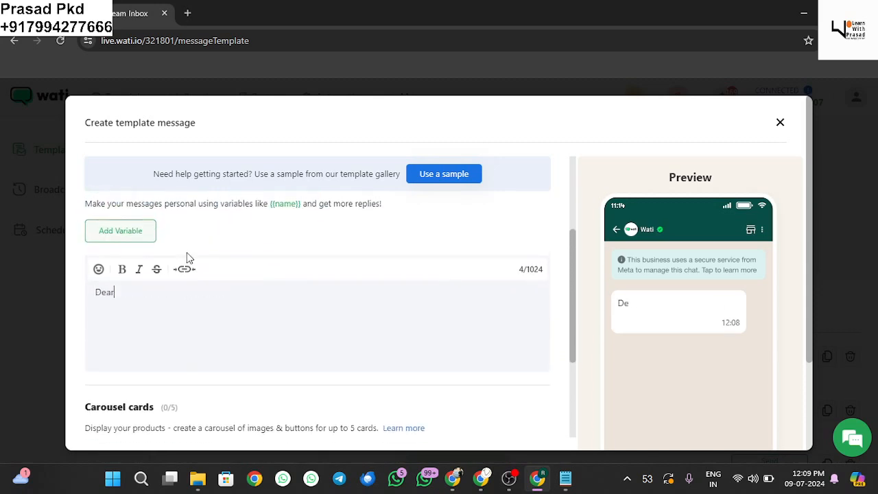
text({{name}} ,)
key(Return)
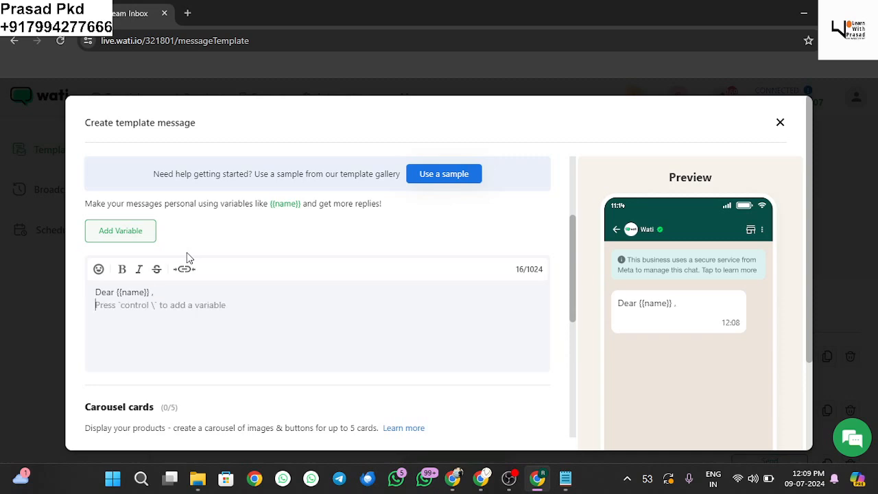
Copy the first Lorem Ipsum paragraph from the Notepad file into the message body below the greeting.
click(566, 470)
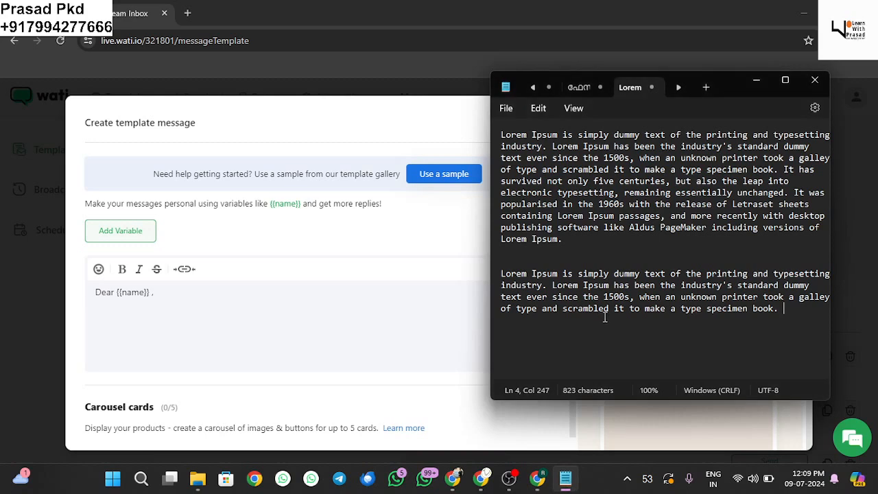
click(568, 251)
drag(567, 248, 504, 103)
key(ctrl+c)
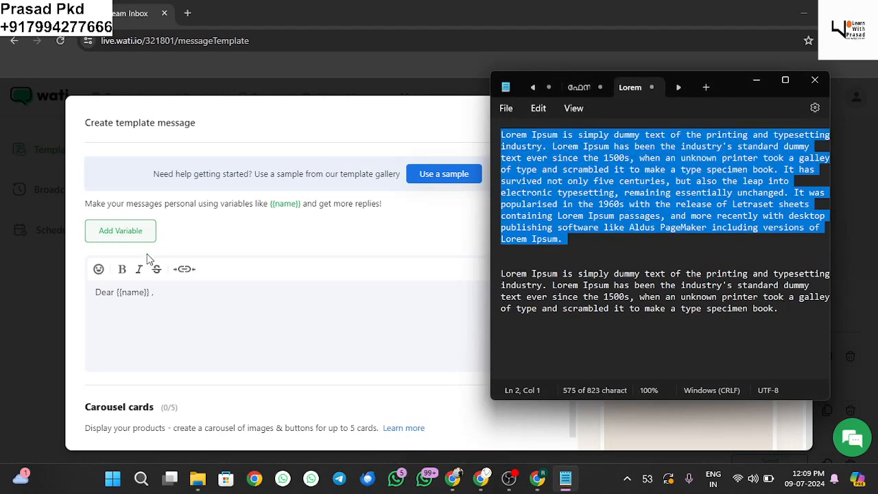
click(112, 312)
key(ctrl+v)
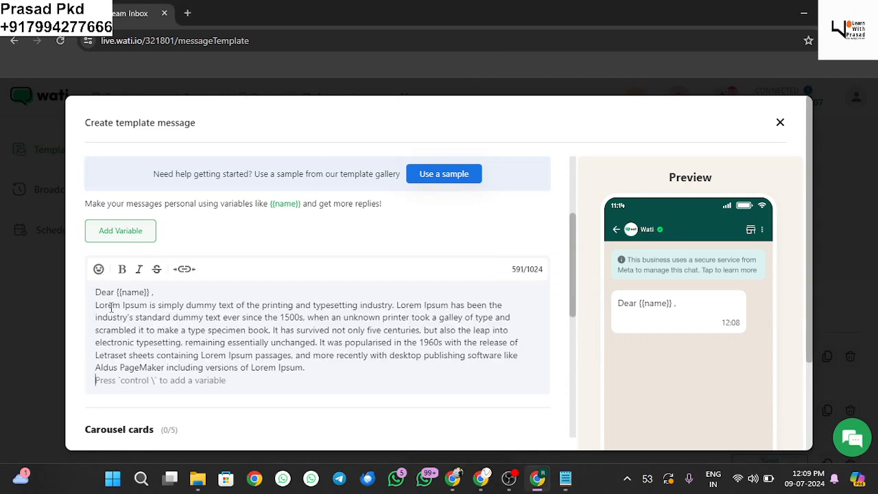
scroll(720, 354, down, 5)
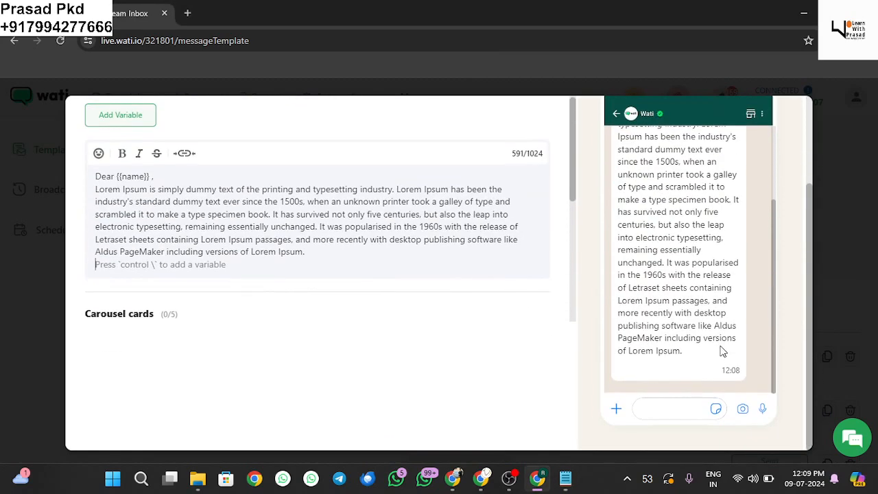
scroll(443, 321, up, 1)
Add the first carousel card and upload "image (18)" from New folder (2) in Downloads as its media.
scroll(429, 298, down, 4)
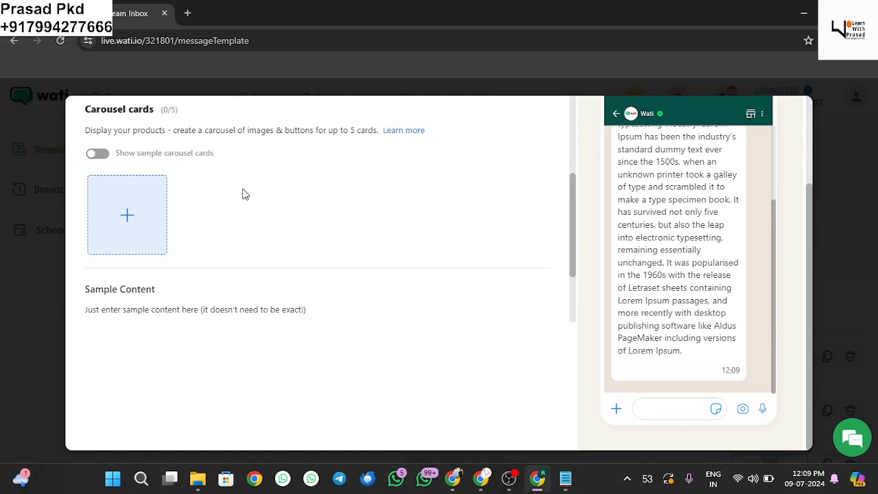
click(130, 221)
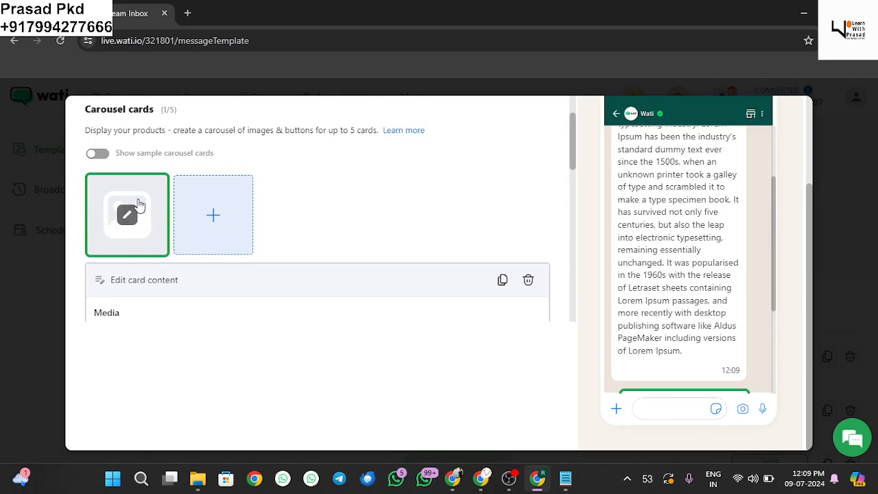
scroll(118, 221, down, 2)
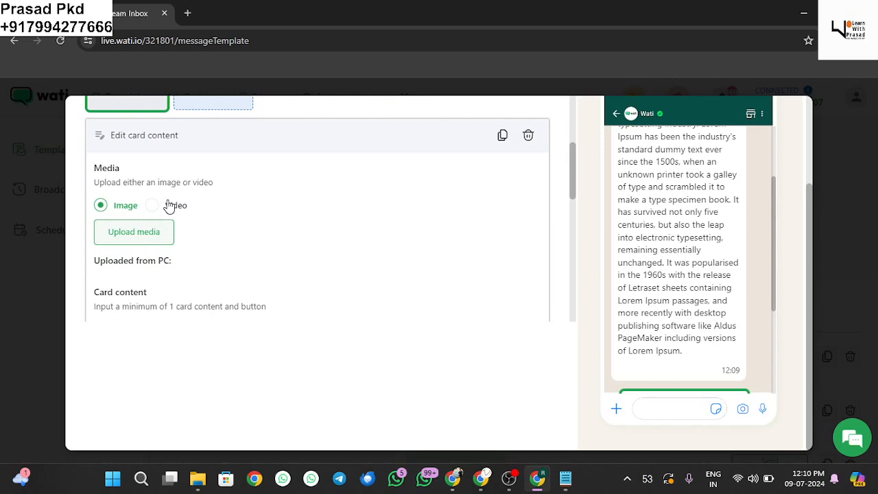
click(139, 233)
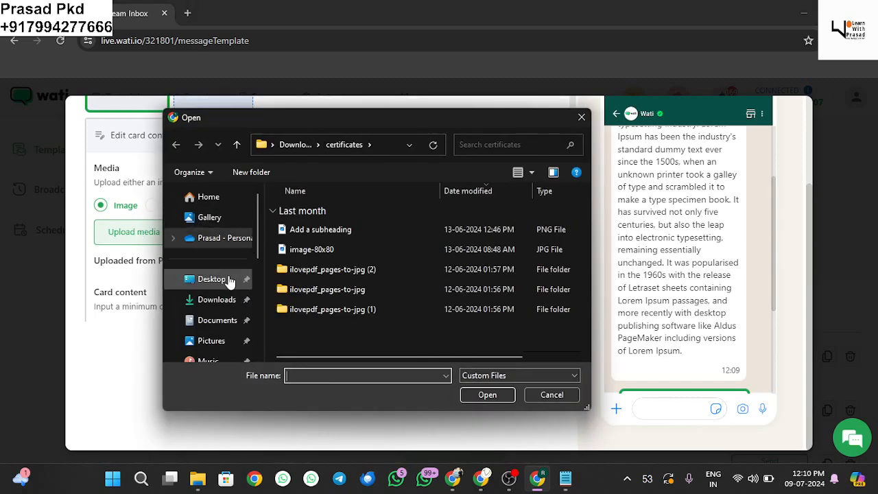
click(230, 300)
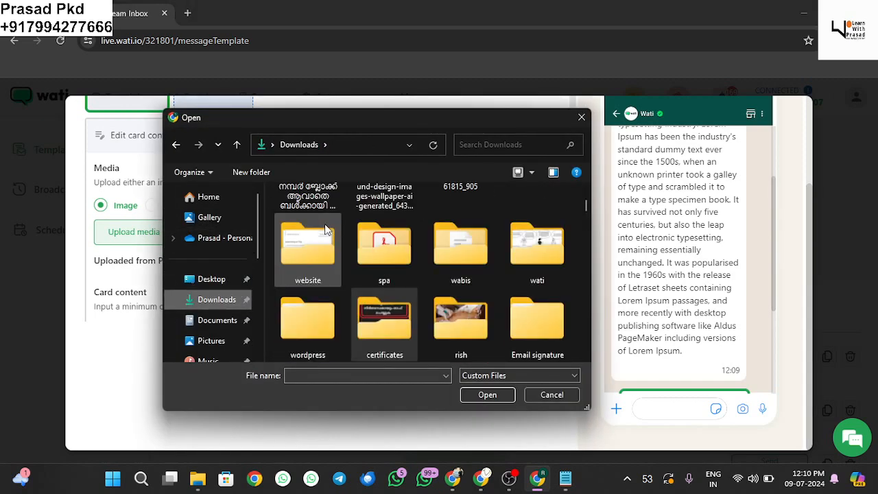
double_click(322, 233)
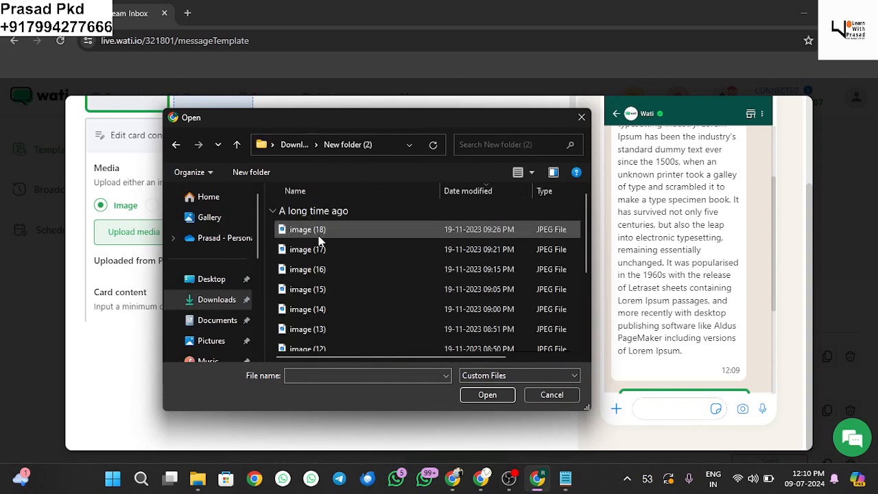
click(319, 235)
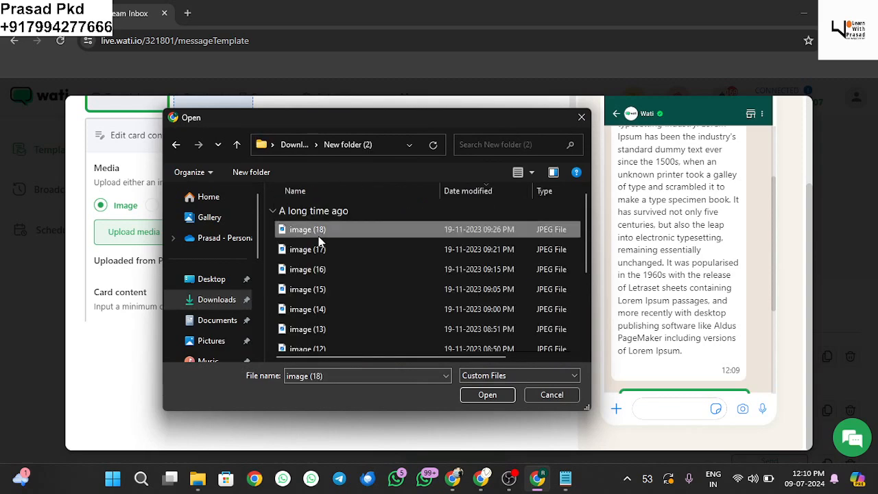
click(486, 395)
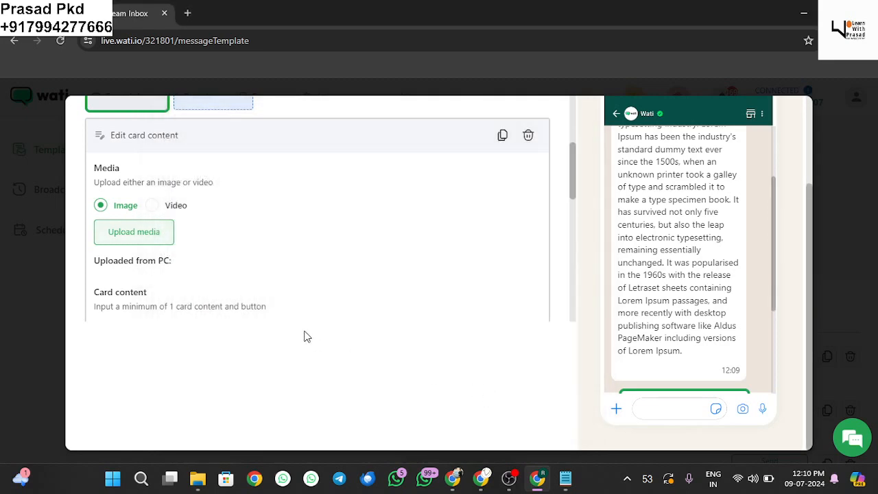
Examine the first carousel card's media, content and button fields along with its thumbnail and phone preview.
scroll(299, 280, down, 2)
scroll(652, 236, down, 2)
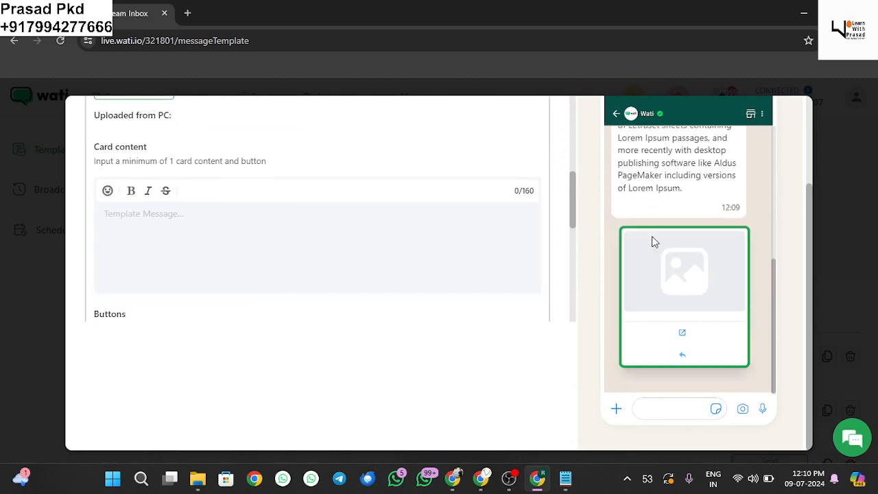
scroll(294, 223, up, 2)
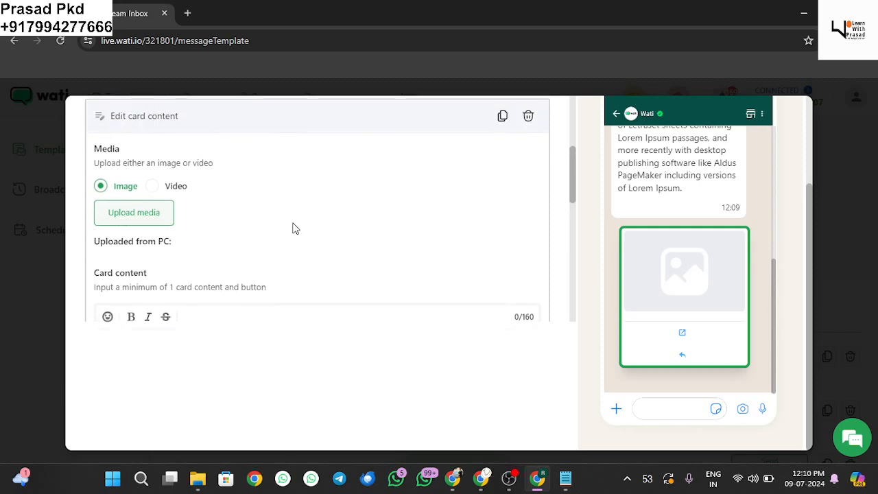
scroll(293, 223, down, 4)
scroll(293, 227, down, 2)
scroll(292, 227, up, 5)
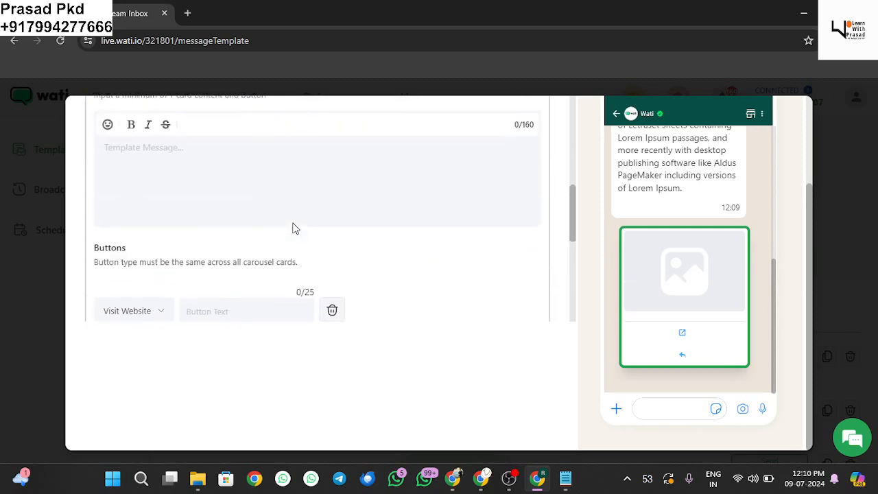
scroll(157, 206, up, 2)
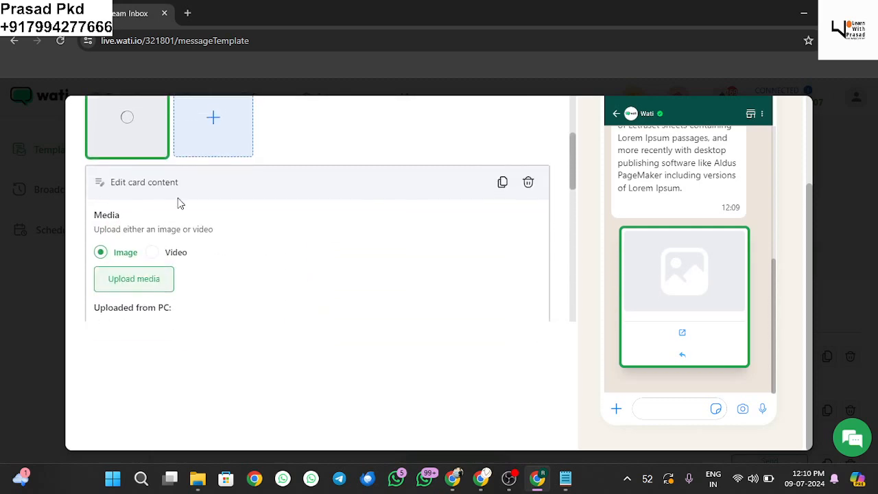
scroll(141, 162, up, 2)
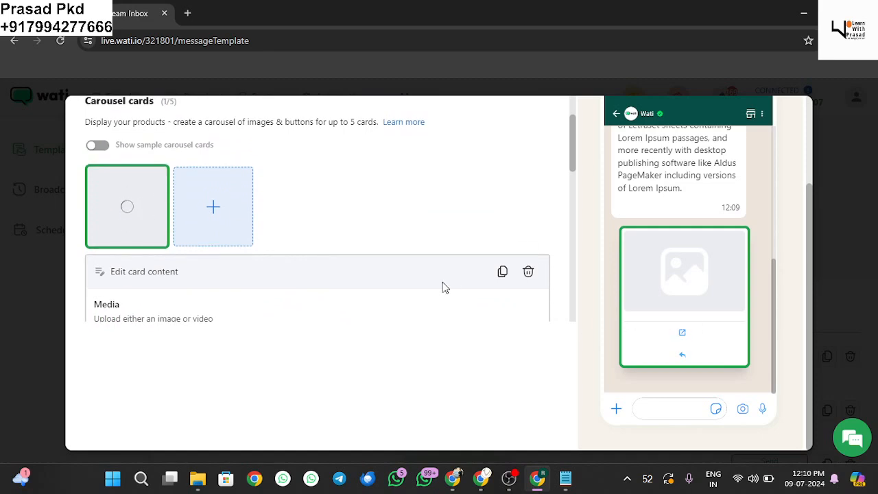
Copy the shorter second Lorem Ipsum paragraph from the Notepad file into the first card's content.
scroll(442, 287, down, 4)
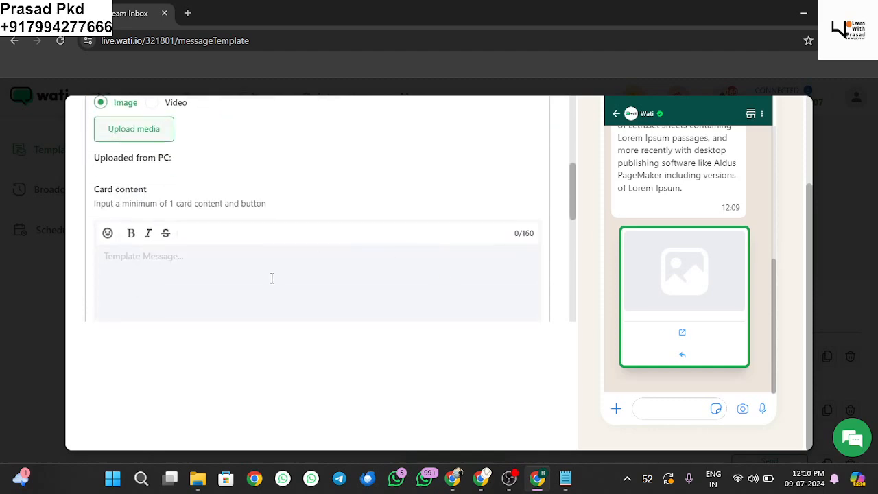
click(569, 480)
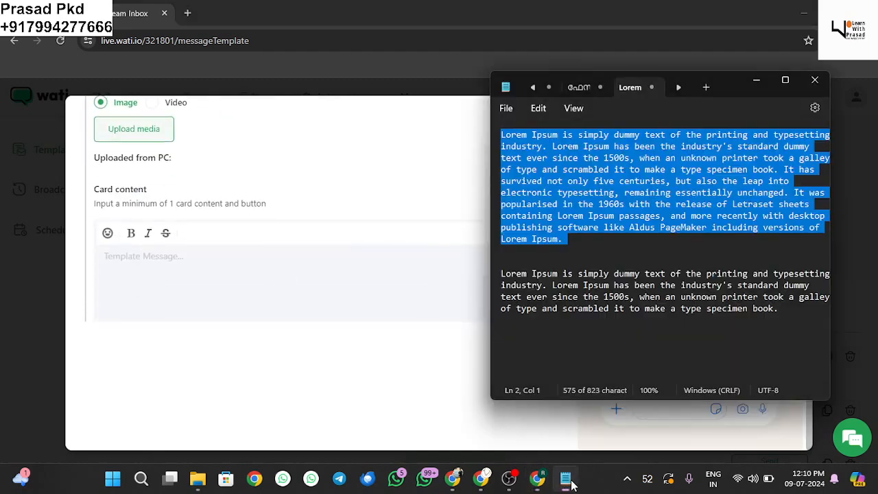
click(646, 308)
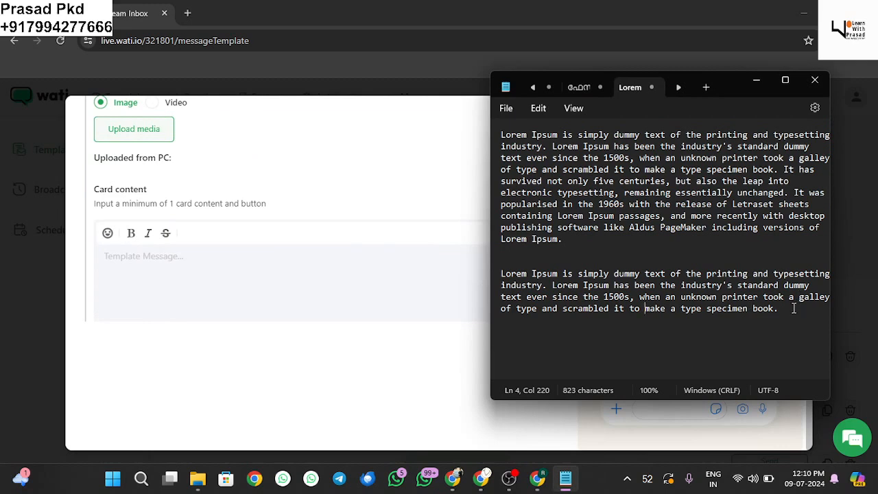
drag(794, 308, 494, 277)
key(ctrl+c)
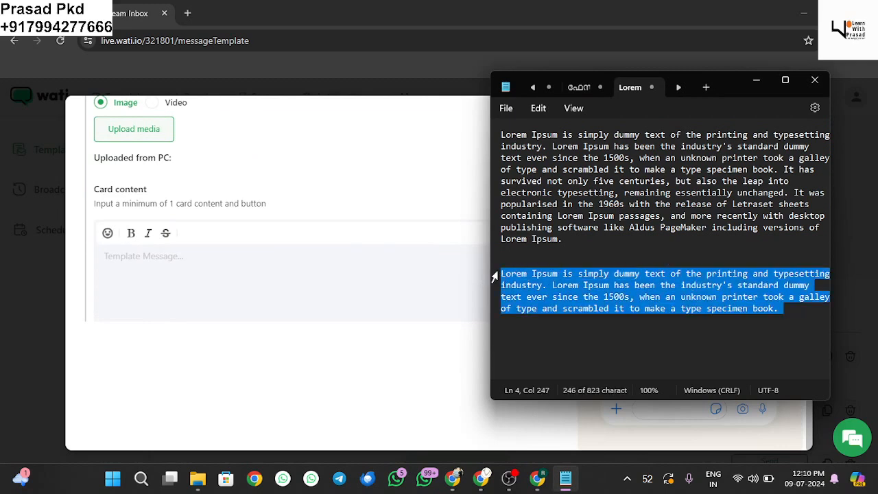
click(142, 263)
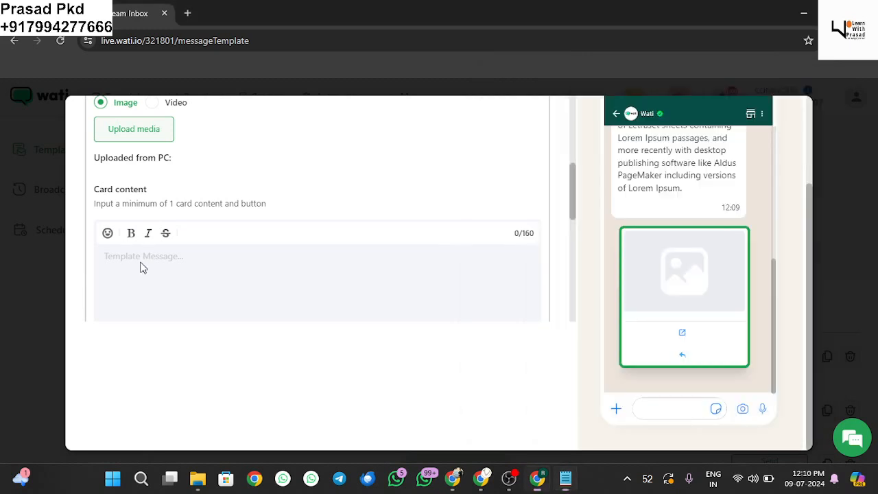
key(ctrl+v)
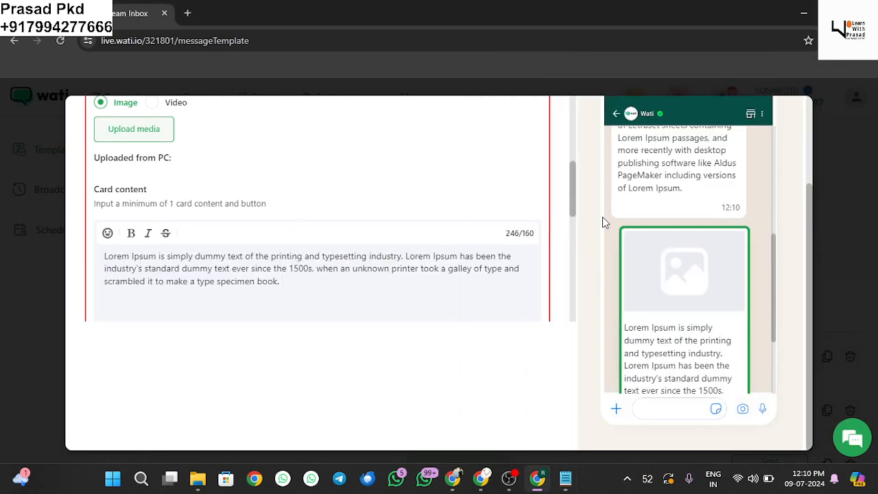
scroll(672, 290, down, 2)
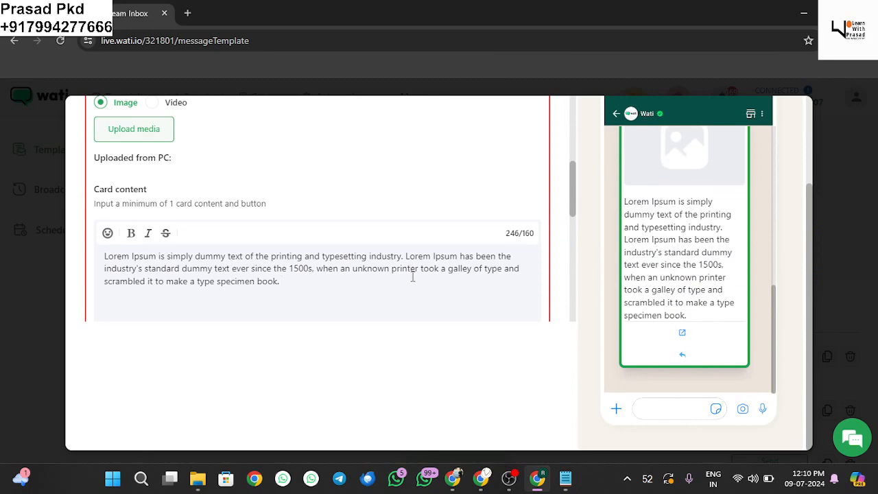
scroll(411, 278, down, 5)
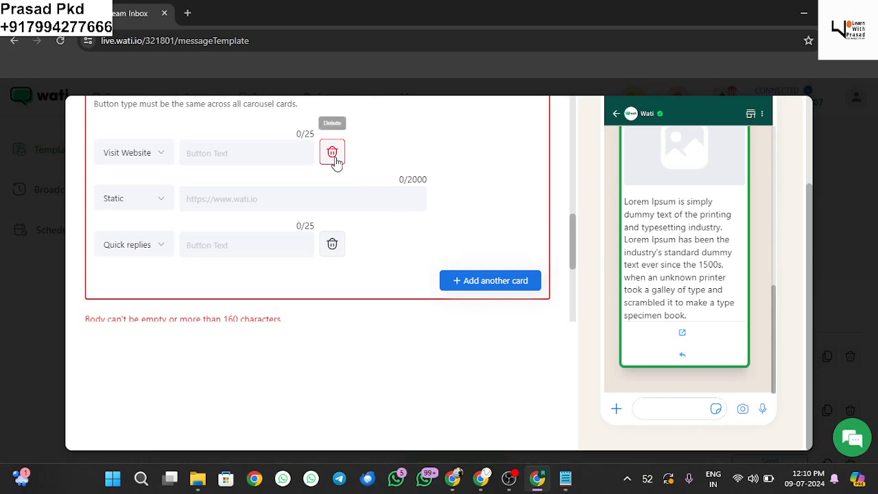
Label the first card's Visit Website button "website" and enter the owner's official website URL as its static link.
click(268, 152)
text(website)
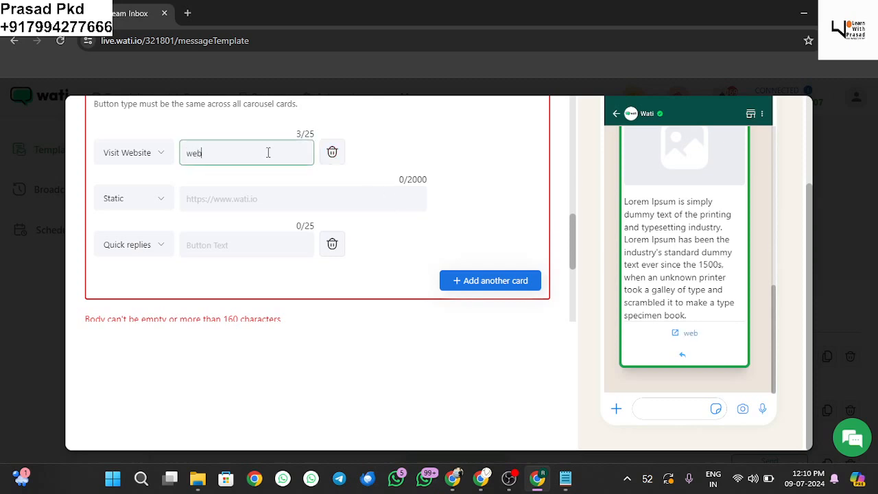
click(234, 199)
text(htt)
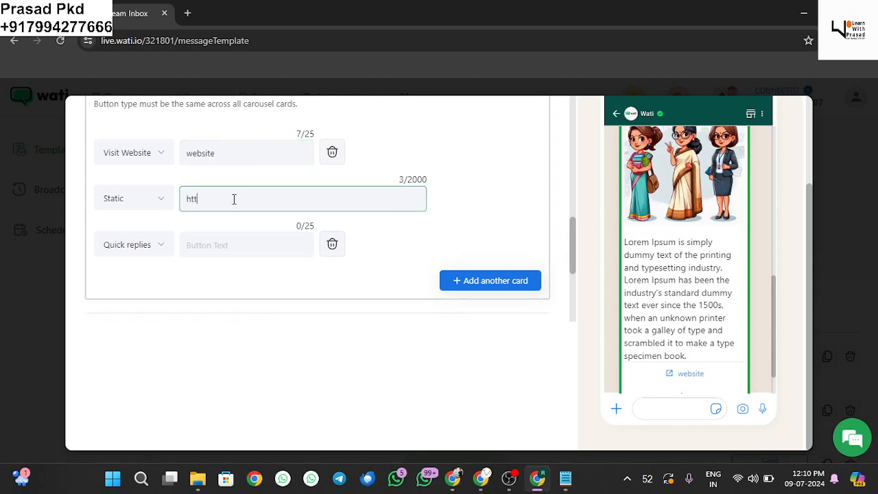
text(ps://prasadpkdofficial.com)
Keep the first card's second button as Quick replies and set its text to "i intrested".
click(146, 244)
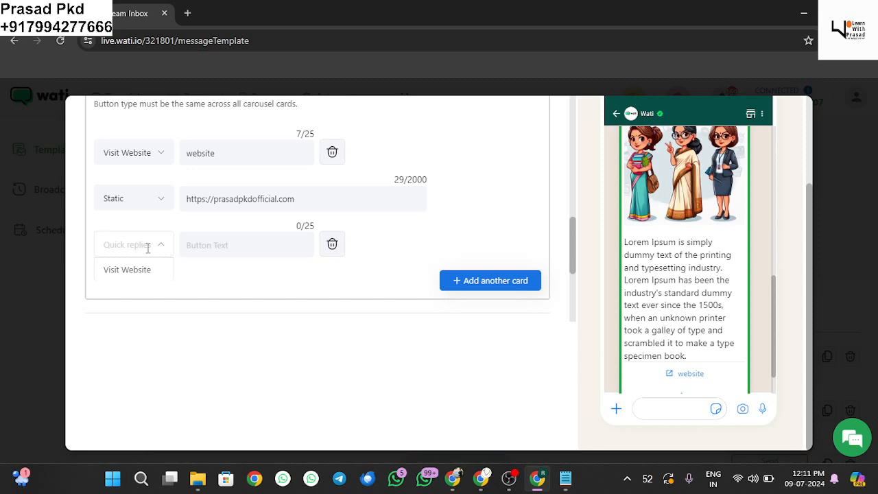
scroll(147, 248, down, 1)
scroll(157, 219, down, 1)
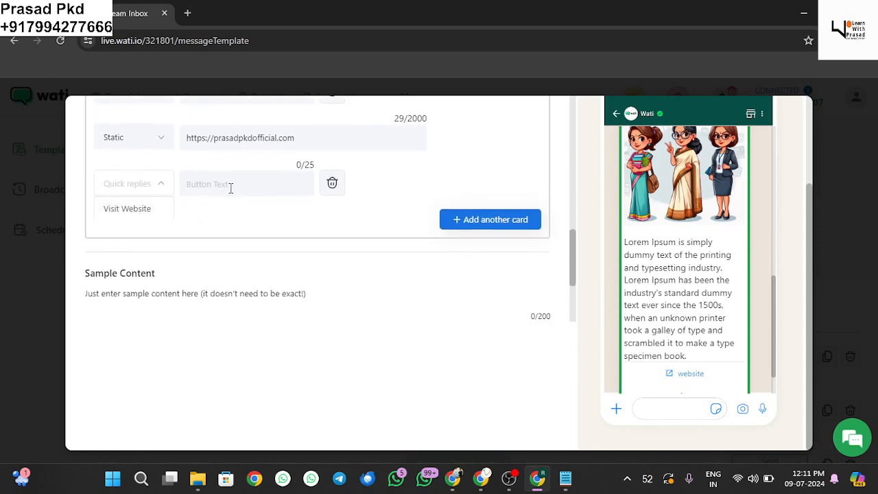
scroll(346, 172, up, 2)
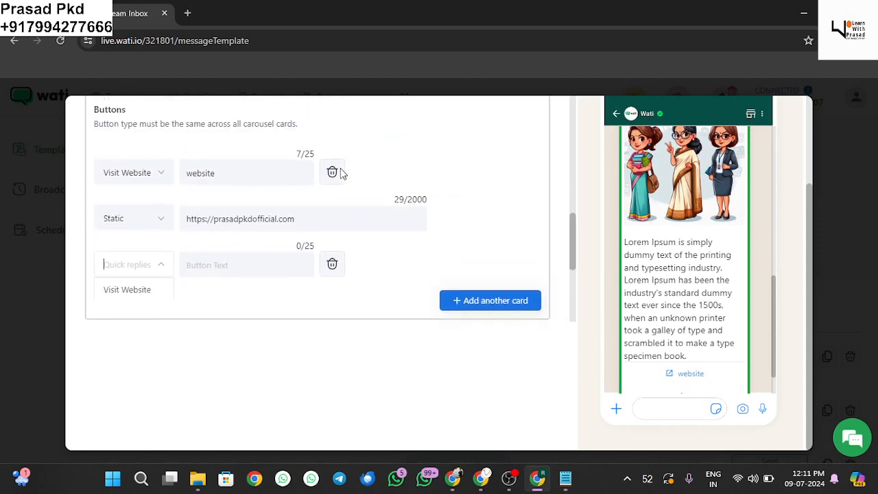
click(422, 194)
scroll(206, 245, down, 2)
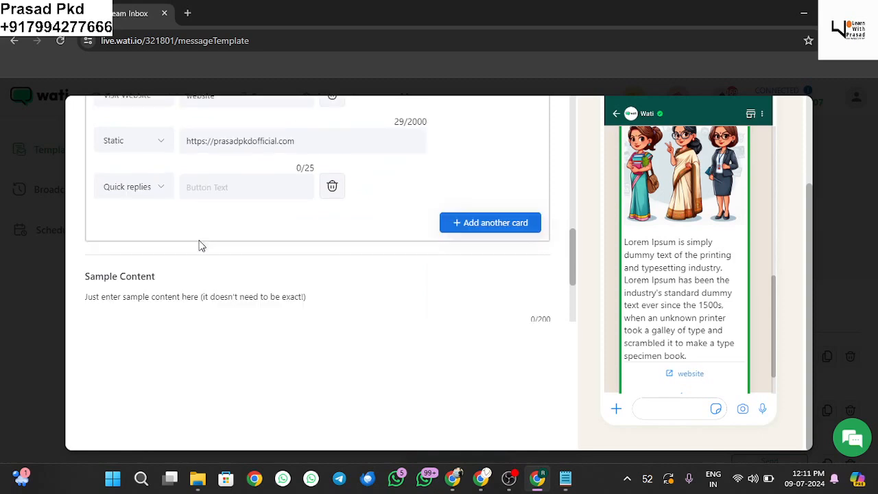
click(164, 198)
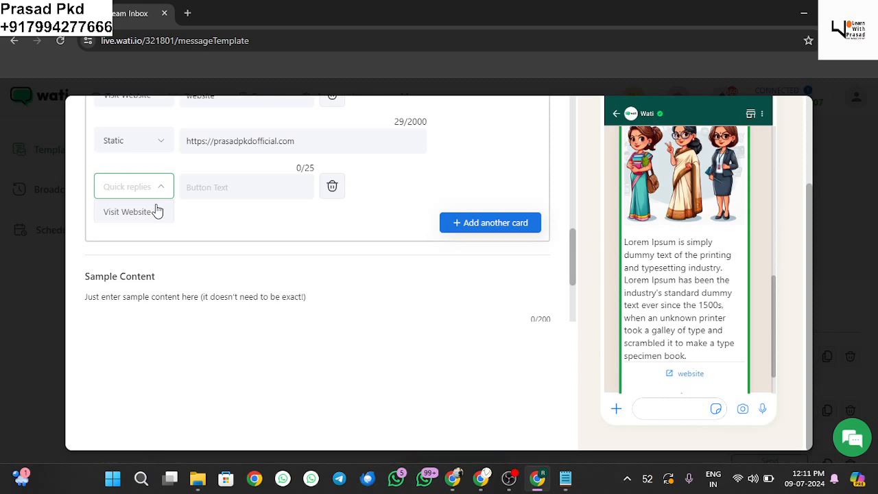
scroll(158, 206, down, 1)
click(196, 198)
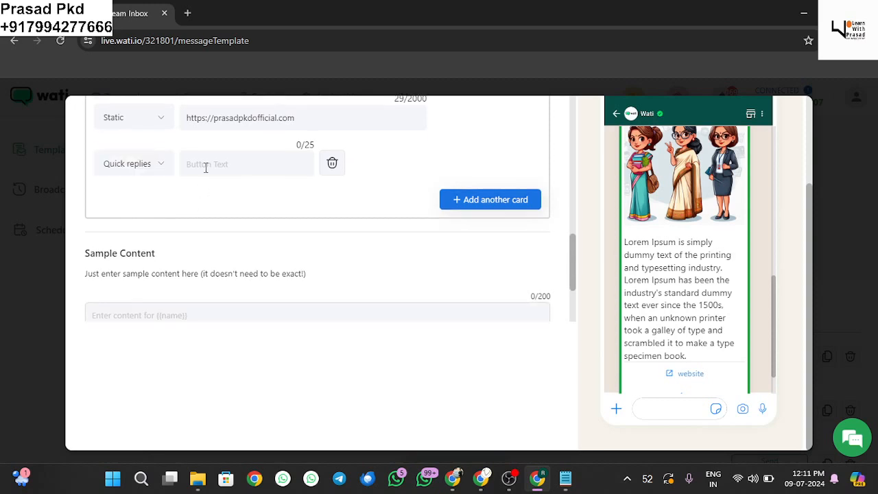
click(206, 166)
text(i )
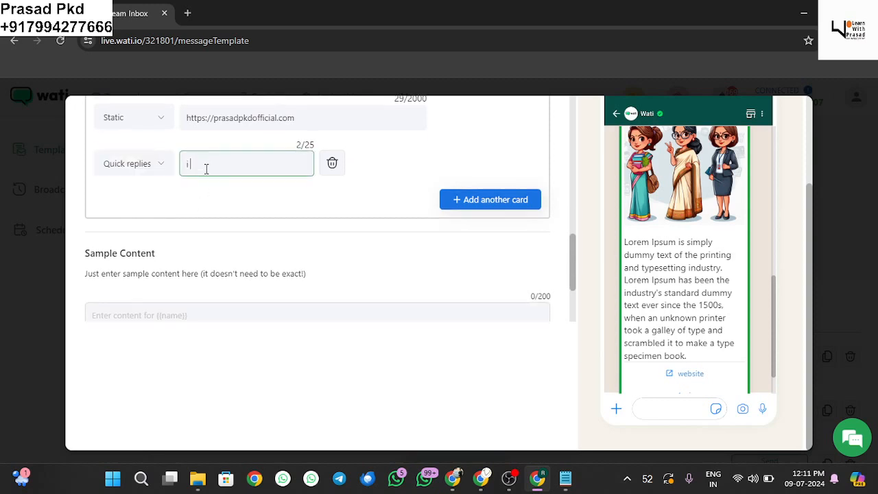
text(intrested)
click(395, 178)
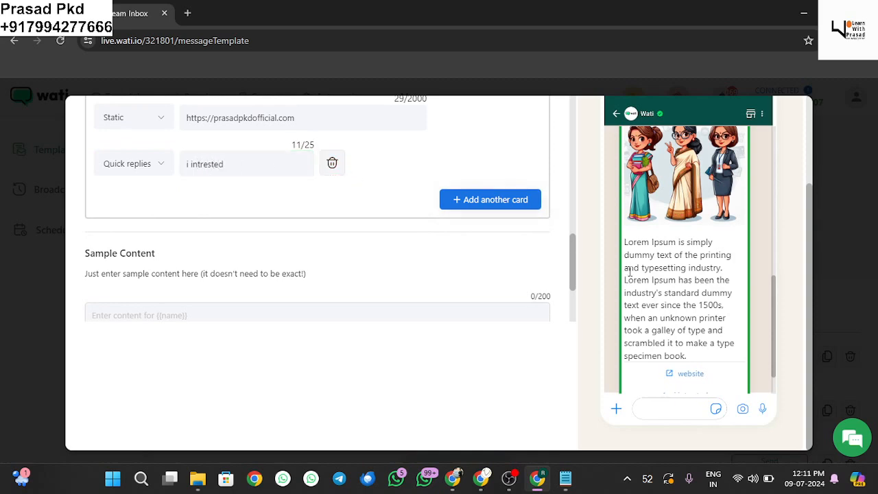
Add a second carousel card and upload "image (17)" from New folder (2) in Downloads as its media.
scroll(629, 271, down, 1)
scroll(642, 247, up, 2)
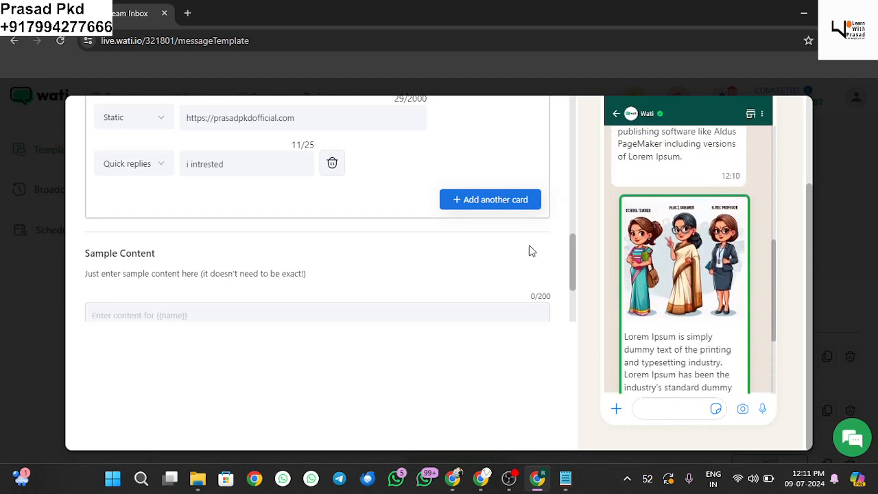
scroll(426, 284, up, 4)
scroll(426, 284, up, 3)
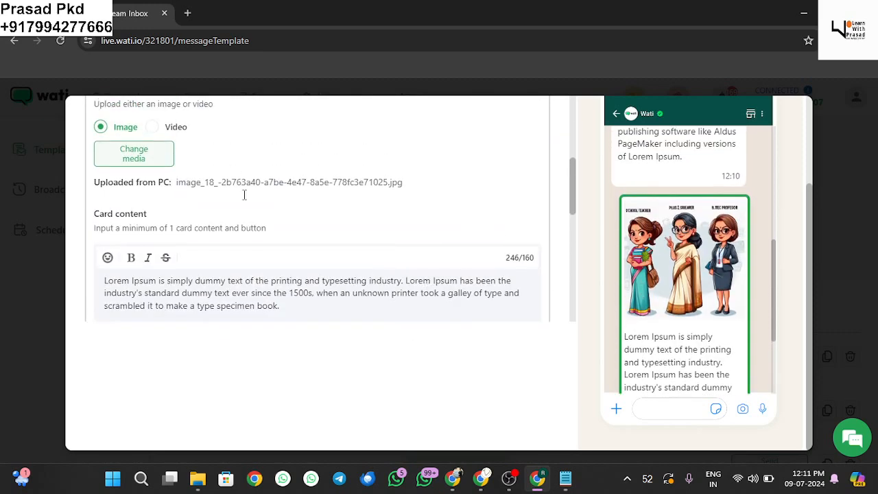
scroll(245, 213, up, 3)
click(216, 172)
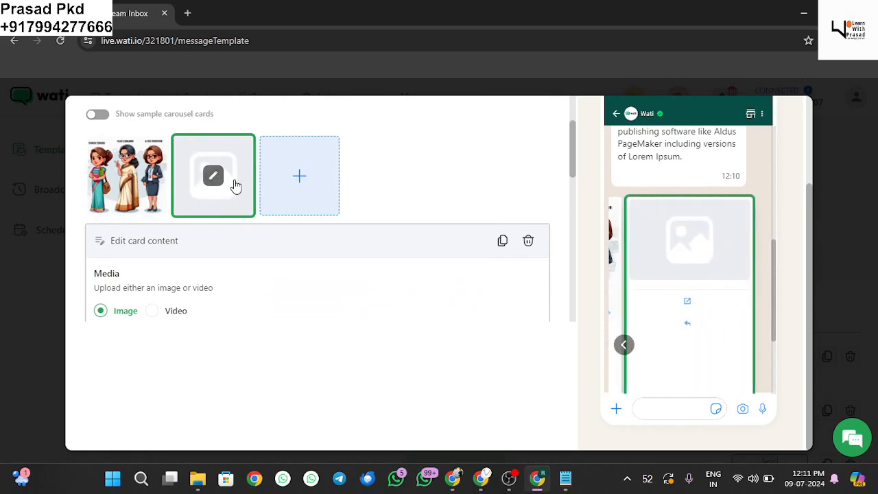
scroll(176, 261, down, 2)
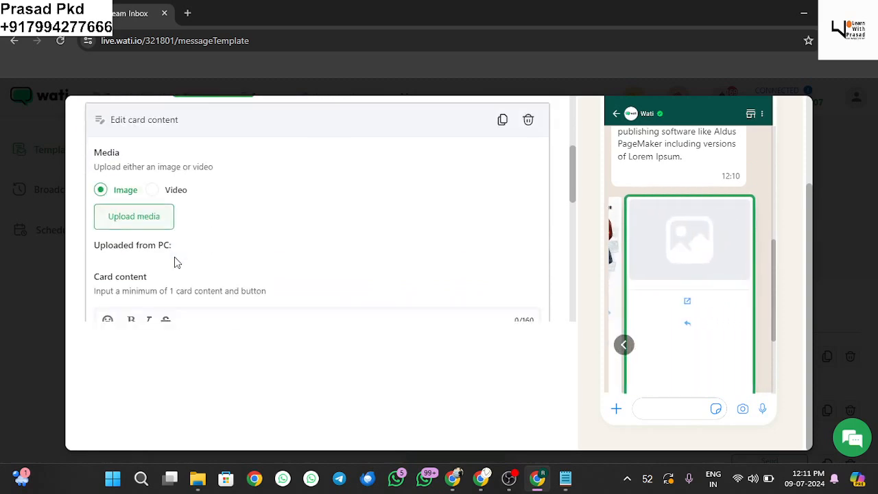
click(152, 231)
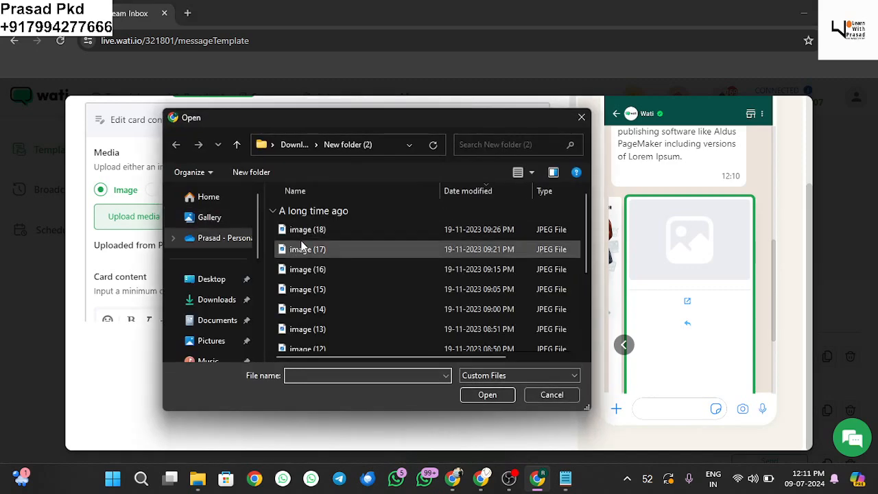
click(303, 250)
click(487, 395)
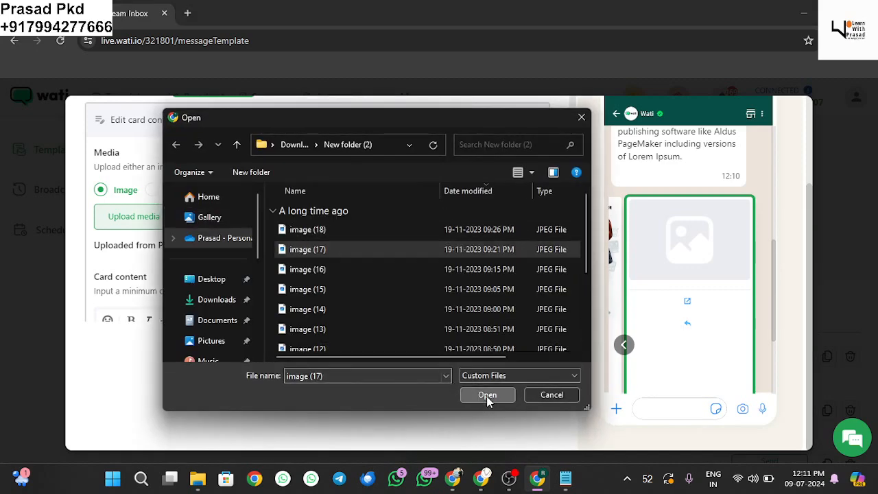
Paste the shorter Lorem Ipsum paragraph, ending in "type specimen book.", into the second card's content.
scroll(288, 249, down, 2)
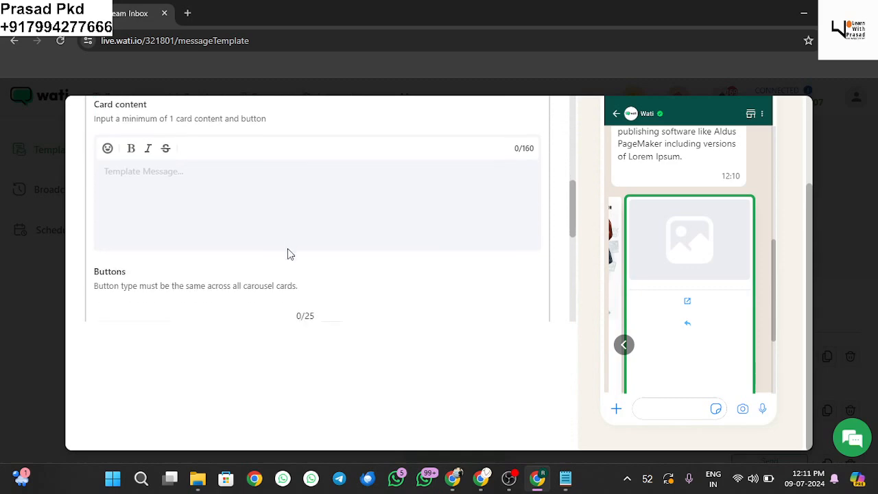
click(225, 176)
text(Lorem Ipsum is simply dummy text of the printing and typesetting industry. Lorem Ipsum has been the industry's standard dummy text ever since the 1500s, when an unknown printer took a galley of type and scrambled it to make a type specimen book.)
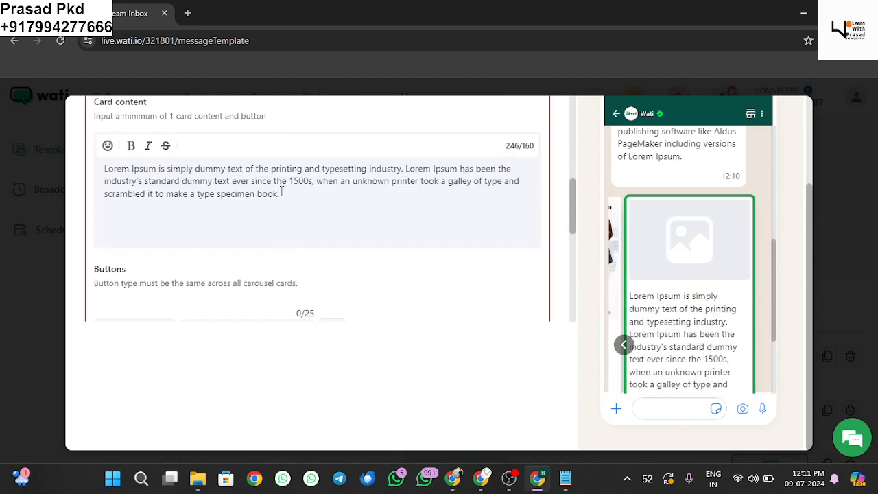
Label the second card's website button "visit" with the owner's official website URL, and its quick reply button "intrested".
scroll(282, 192, down, 3)
click(234, 149)
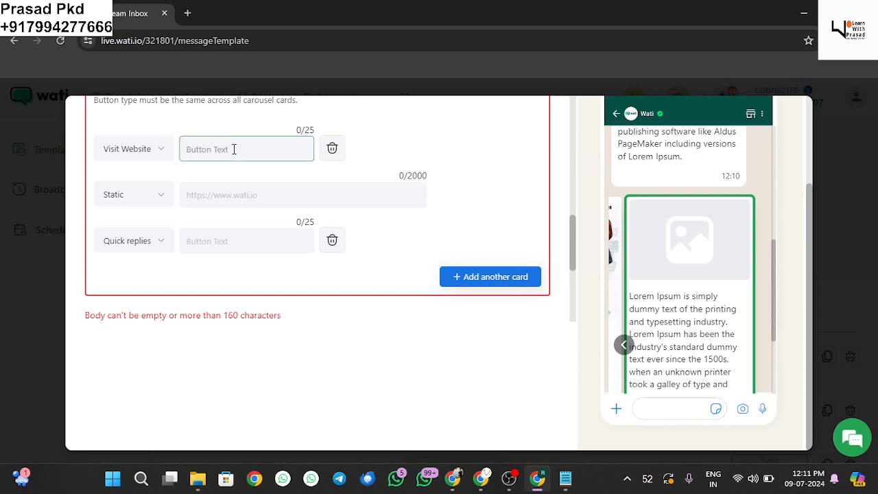
text(visit)
click(228, 195)
text(htt)
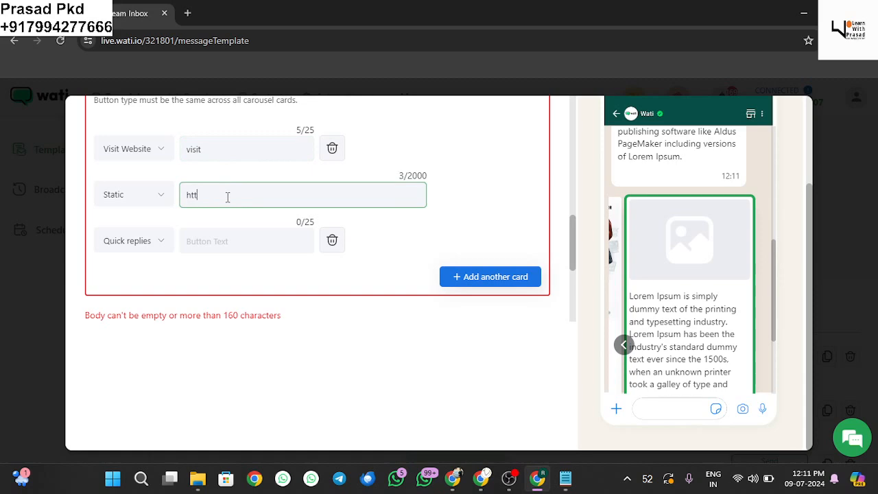
text(ps://prasadpkdofficial.co)
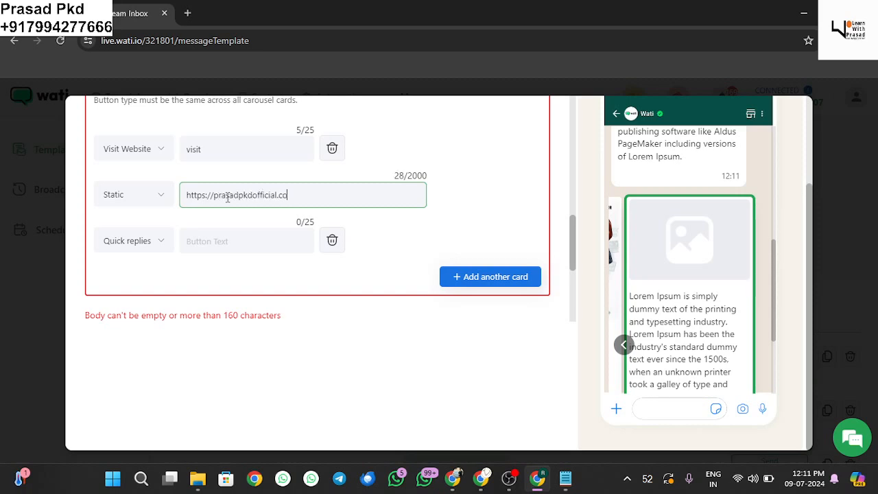
text(m)
click(219, 242)
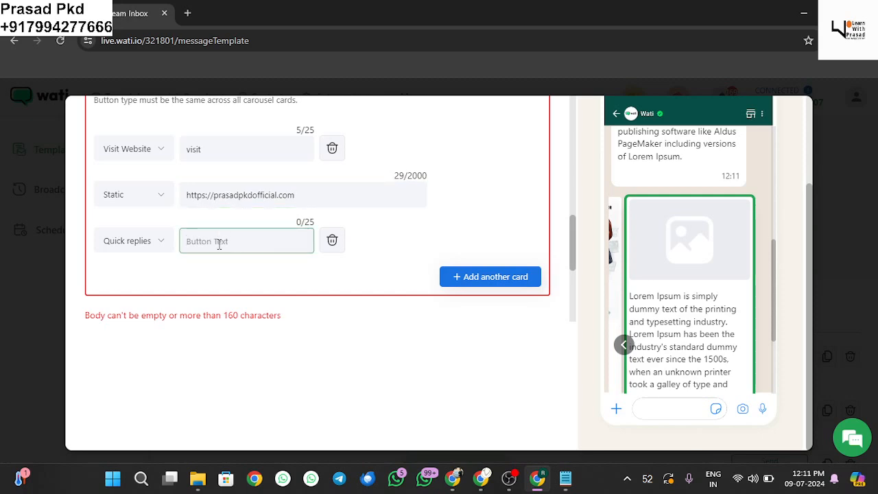
text(intrested)
Shorten the second card's content by deleting everything after "industry's standard dummy".
scroll(219, 242, up, 5)
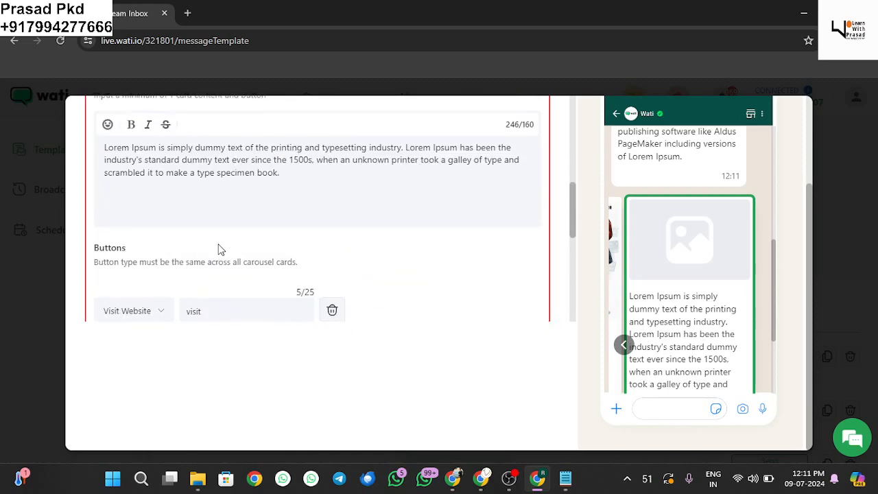
scroll(219, 250, up, 6)
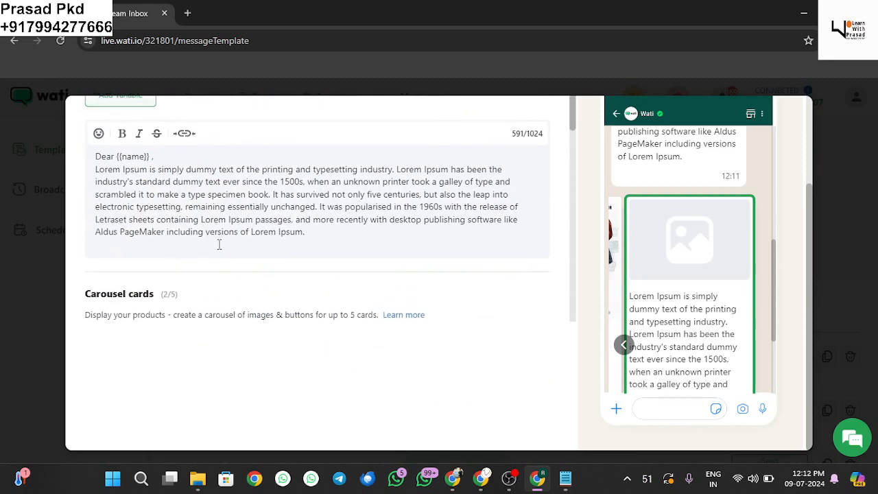
scroll(219, 250, down, 2)
scroll(219, 250, down, 5)
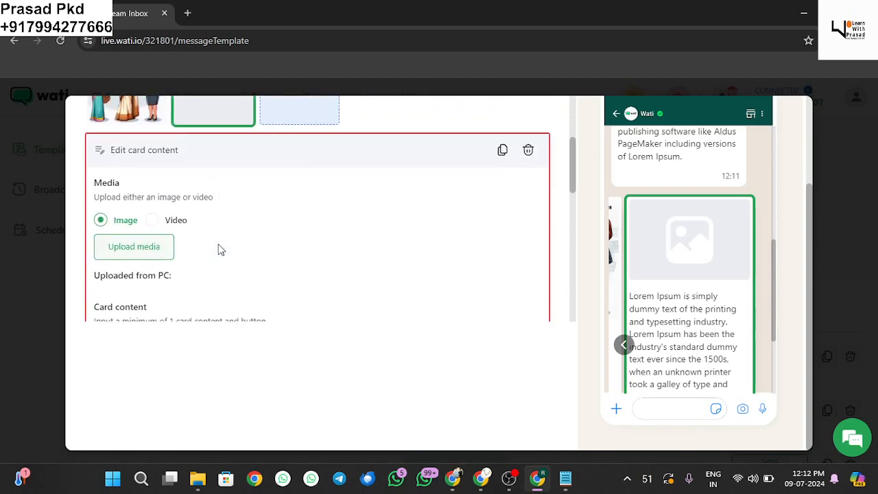
scroll(209, 262, down, 3)
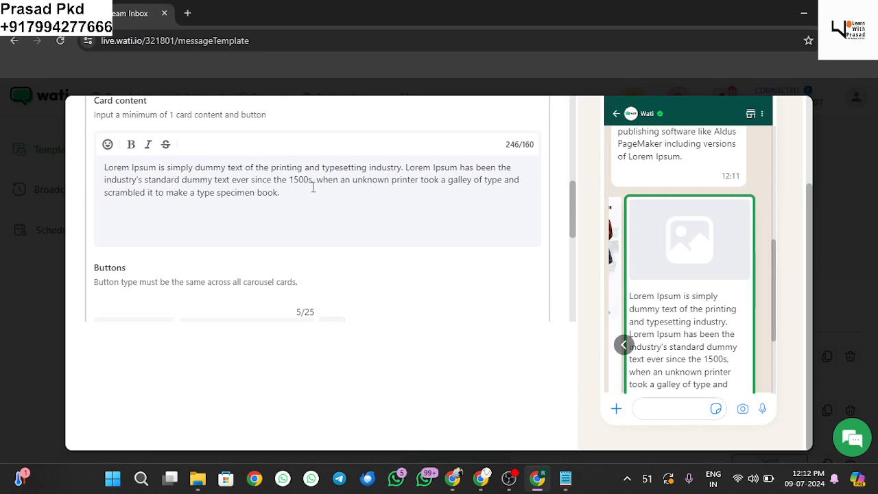
drag(299, 194, 214, 179)
key(BackSpace)
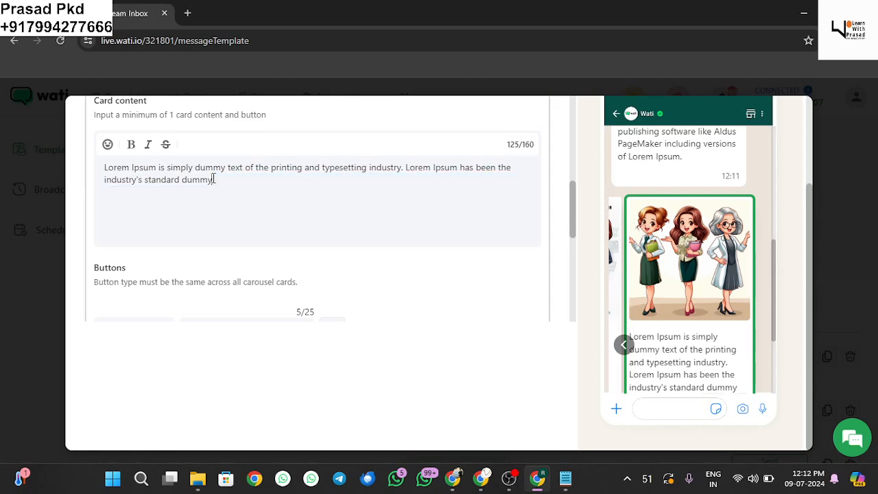
Open the first carousel card for editing and delete everything after "industry's standard dummy" from its content.
scroll(253, 180, up, 5)
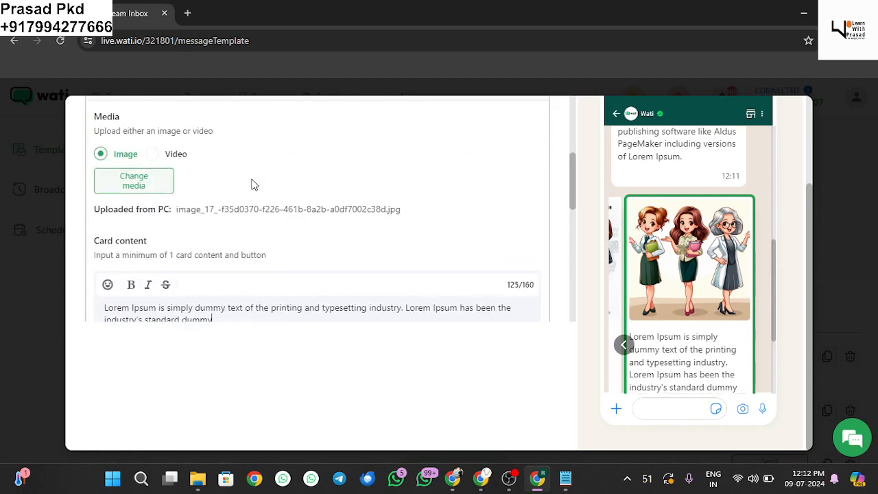
click(143, 191)
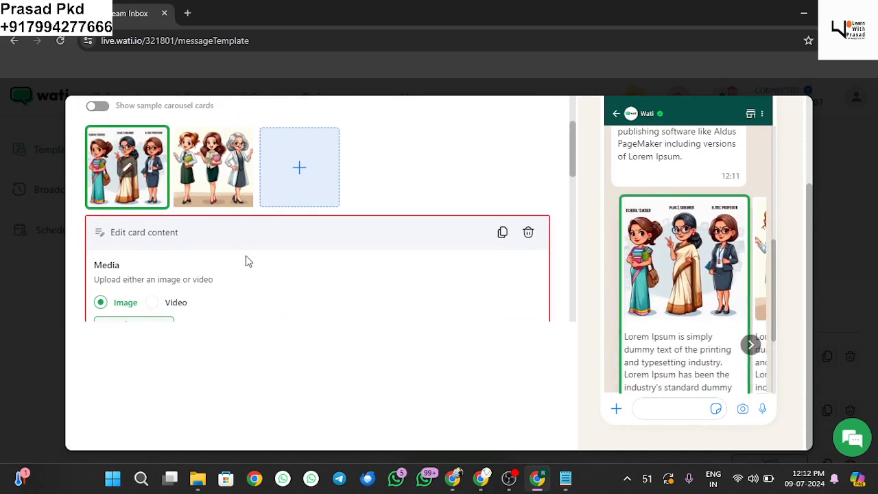
scroll(246, 258, down, 5)
drag(306, 156, 215, 143)
key(BackSpace)
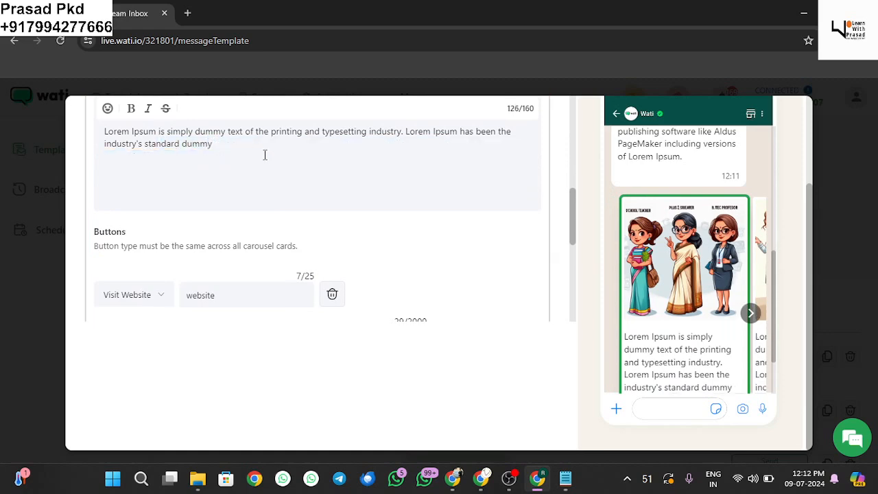
Add a third carousel card and upload "image (16)" from New folder (2) in Downloads as its media.
scroll(265, 157, down, 2)
scroll(349, 227, up, 6)
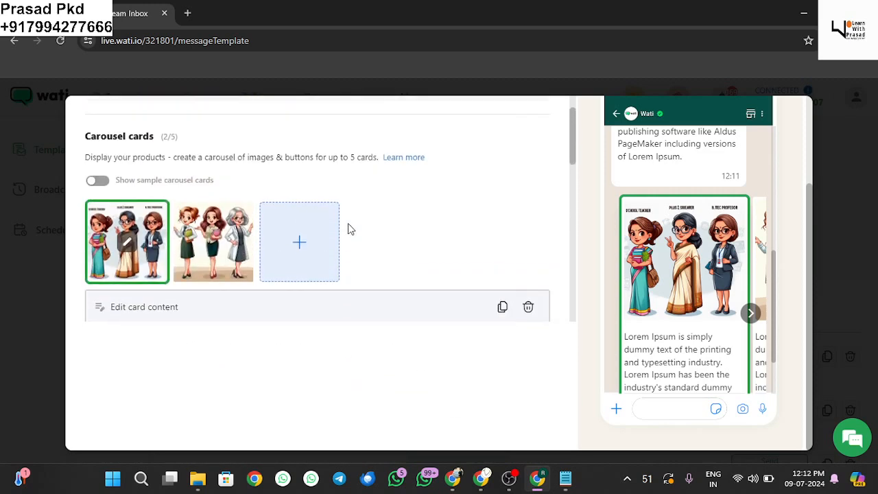
click(300, 244)
scroll(303, 267, down, 2)
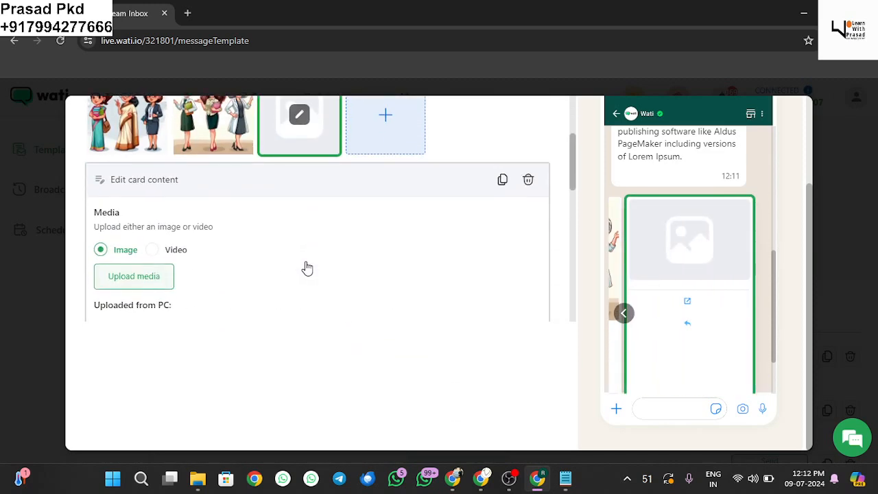
click(157, 274)
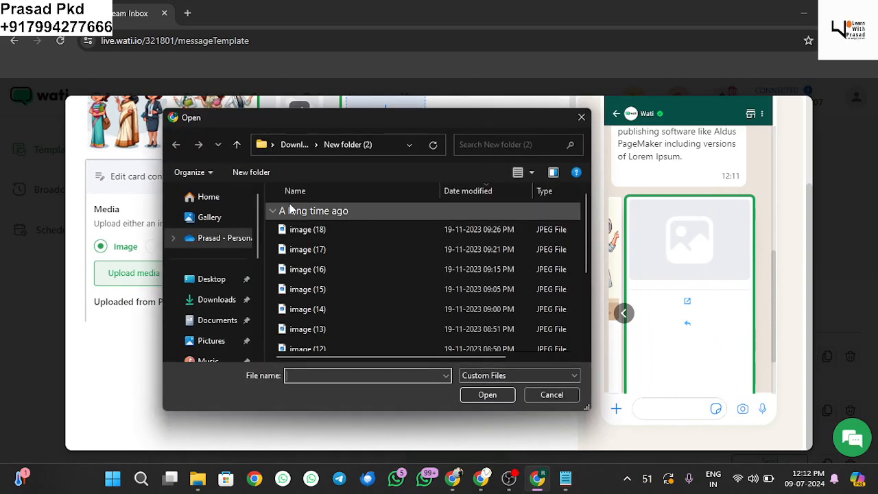
click(306, 269)
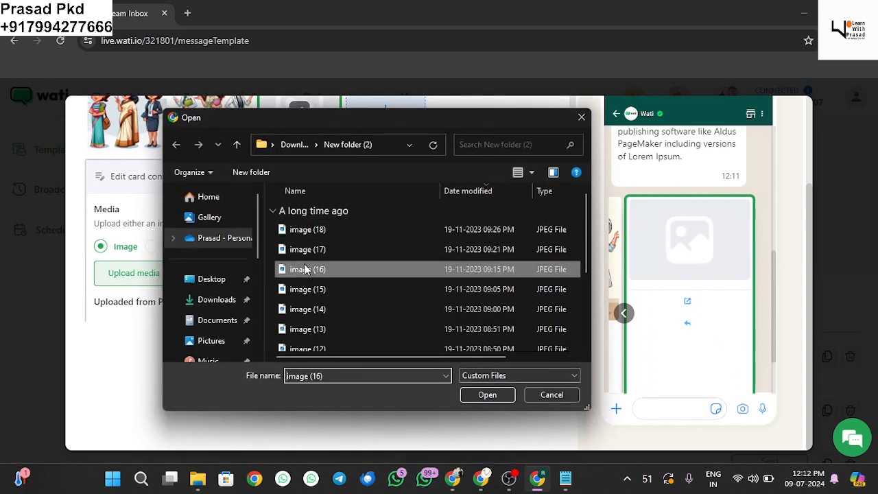
click(489, 394)
scroll(386, 255, down, 3)
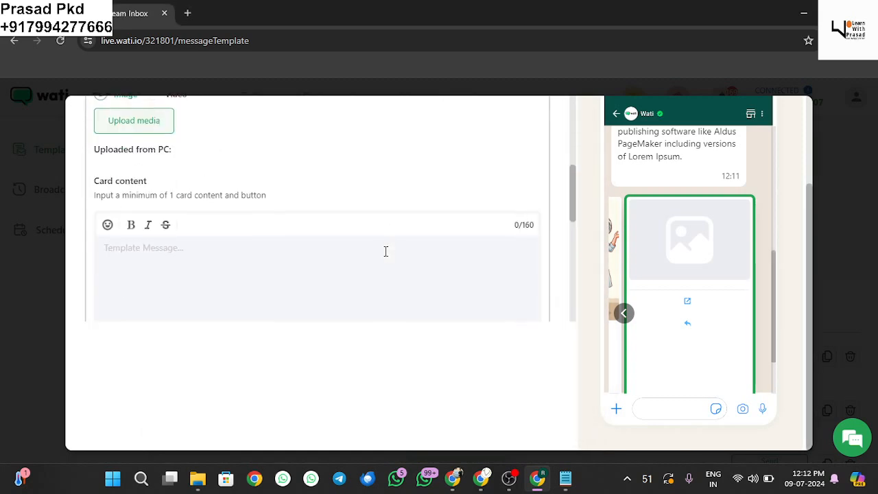
Fill the third card's content with the Lorem Ipsum text and delete everything after "industry's standard dummy".
click(215, 259)
text(Lorem Ipsum is simply dummy text of the printing and typesetting industry. Lorem Ipsum has been the industry's standard dummy text ever since the 1500s, when an unknown printer took a galley of type and scrambled it to make a type specimen book.)
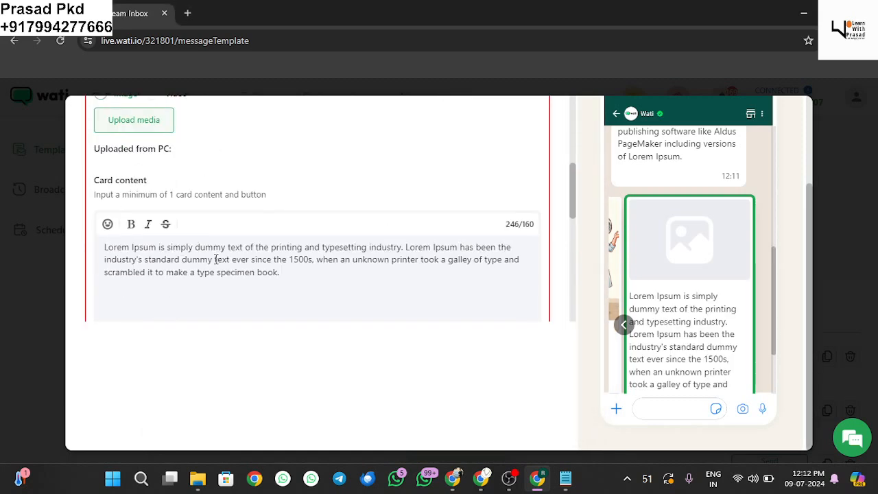
drag(280, 273, 215, 260)
key(BackSpace)
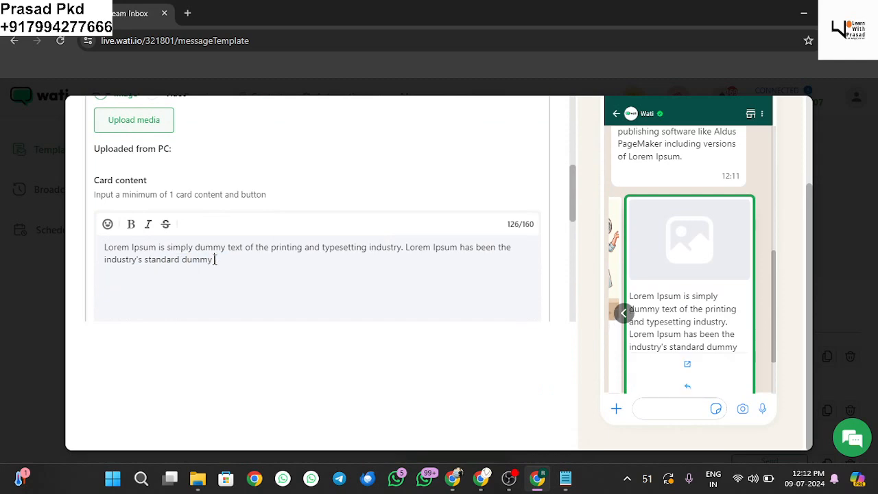
Label the third card's website button "visit".
scroll(215, 261, down, 3)
click(240, 187)
text(visit)
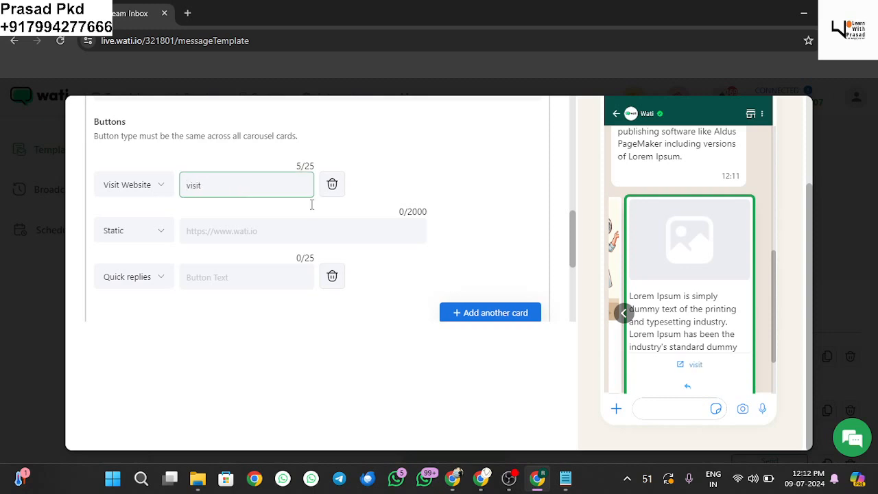
Look through all three carousel cards in the message preview, checking each card's image, text and buttons.
scroll(343, 219, down, 2)
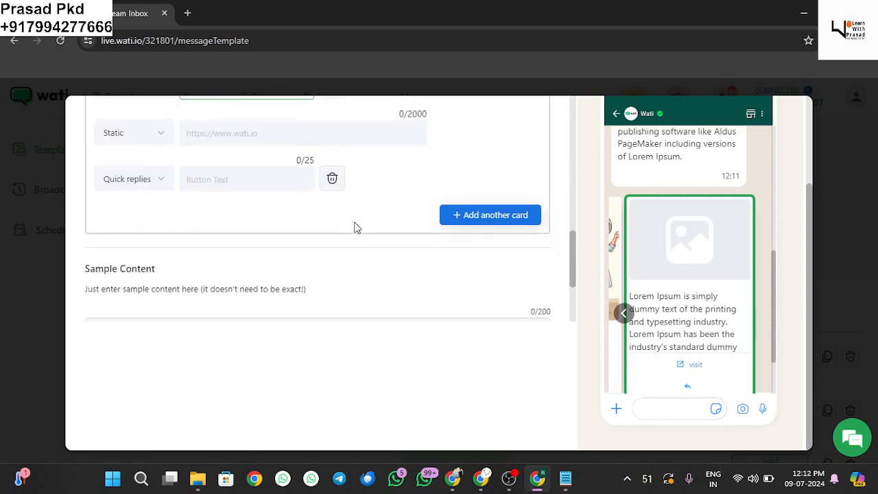
scroll(374, 189, down, 2)
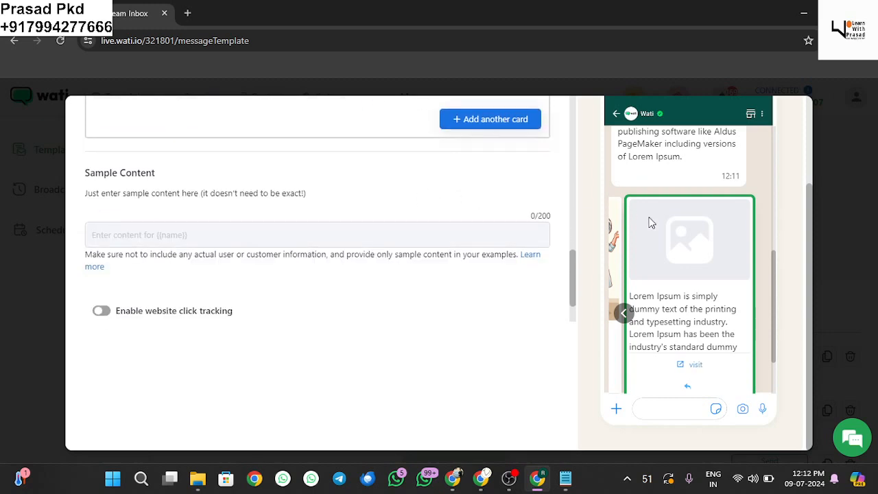
scroll(650, 223, down, 2)
click(622, 245)
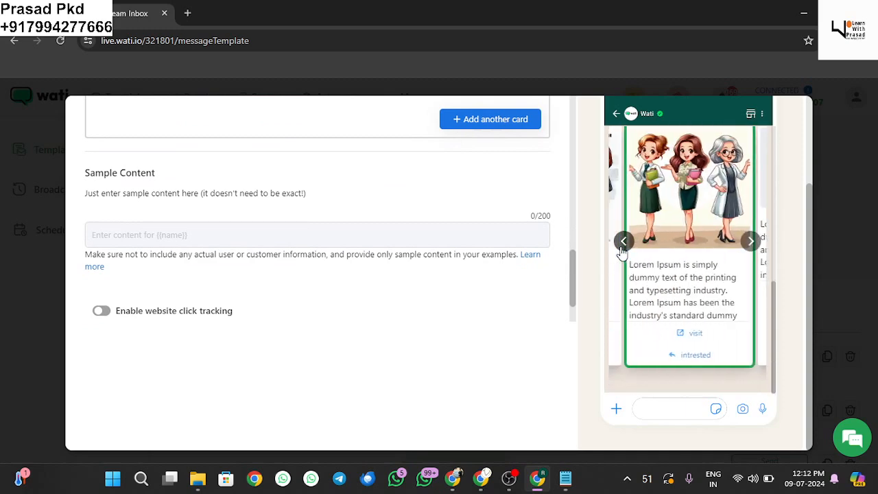
click(622, 247)
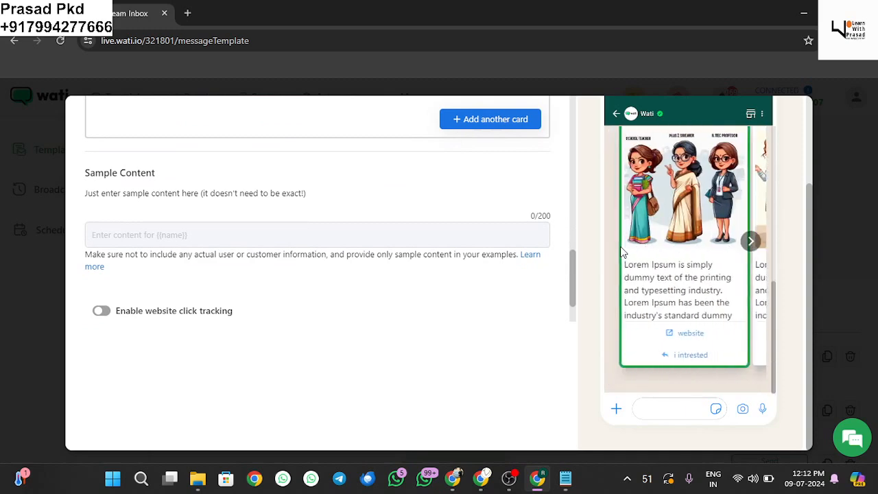
click(750, 242)
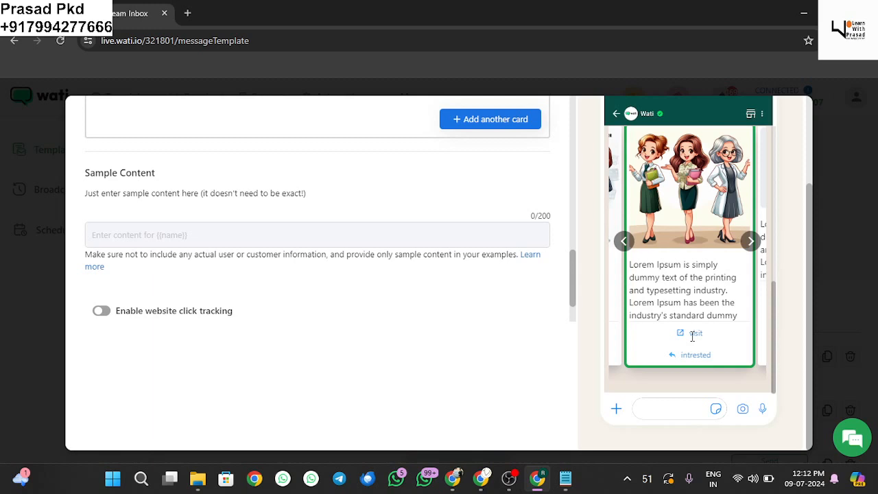
click(750, 242)
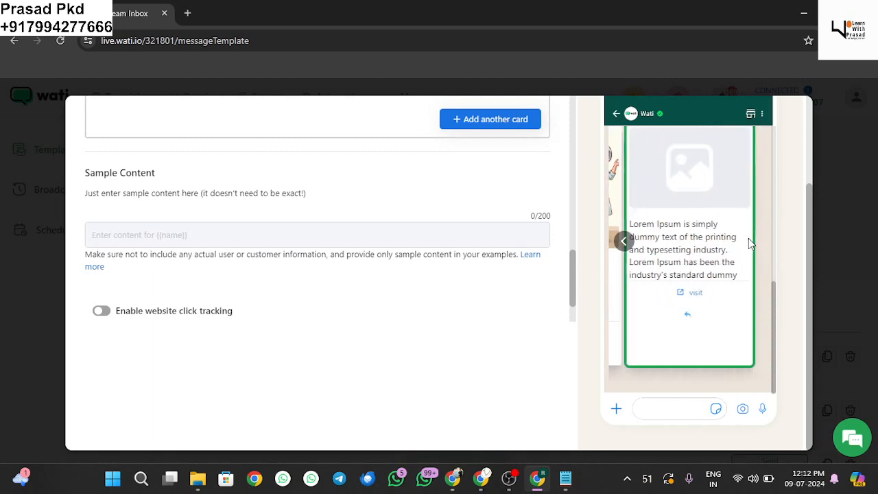
click(625, 241)
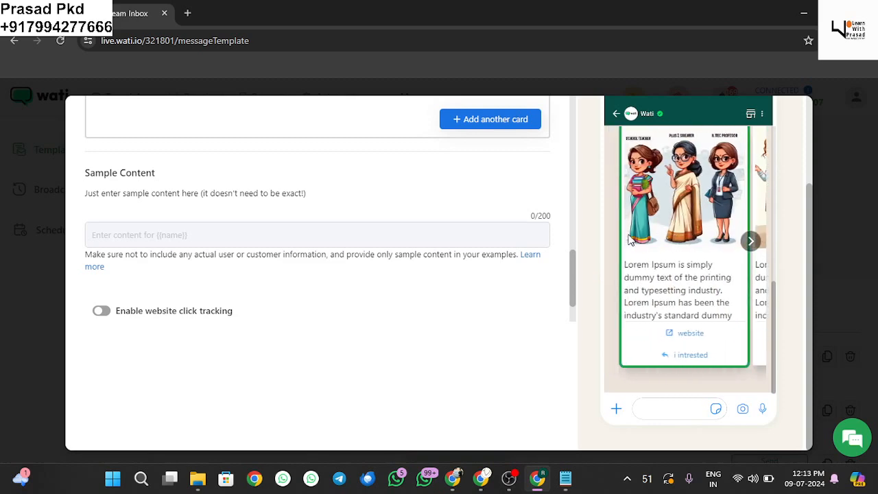
click(752, 240)
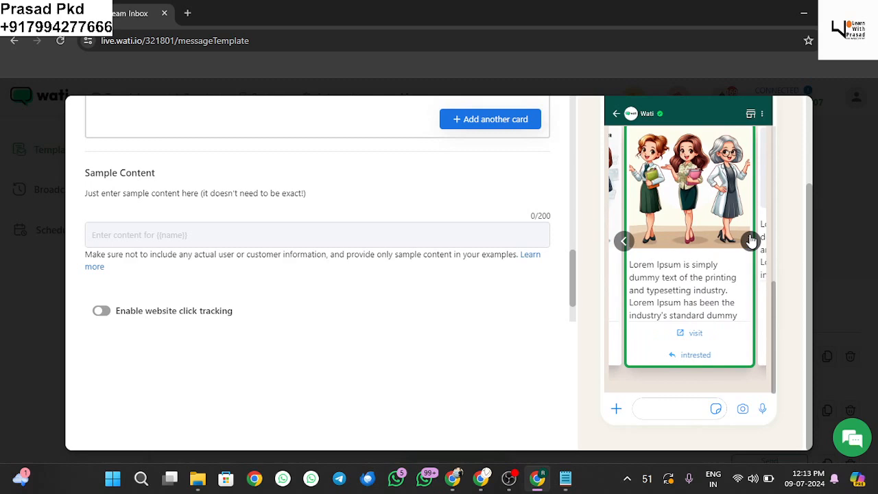
click(752, 240)
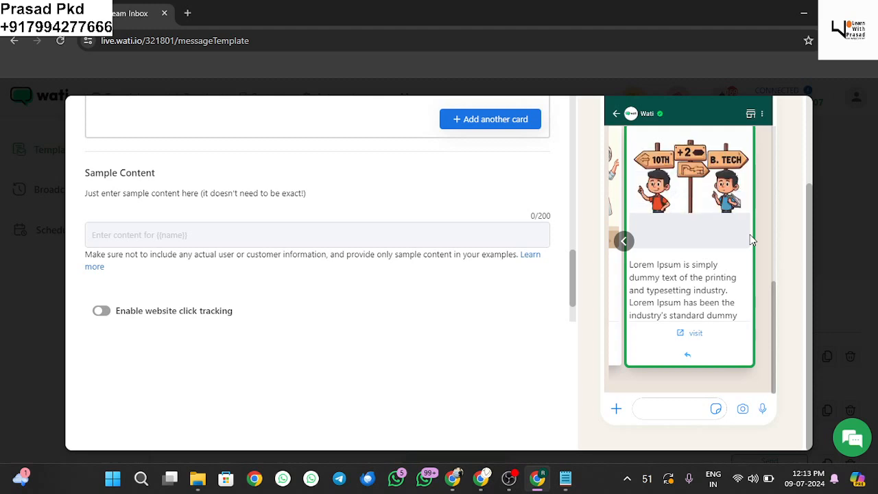
Enter a sample first name for the {{name}} variable and check the greeting in the message preview.
click(271, 235)
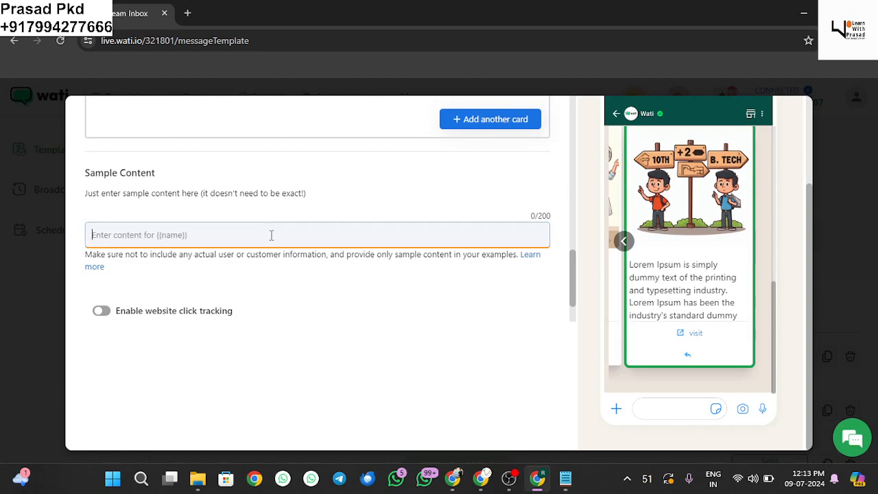
text(raju)
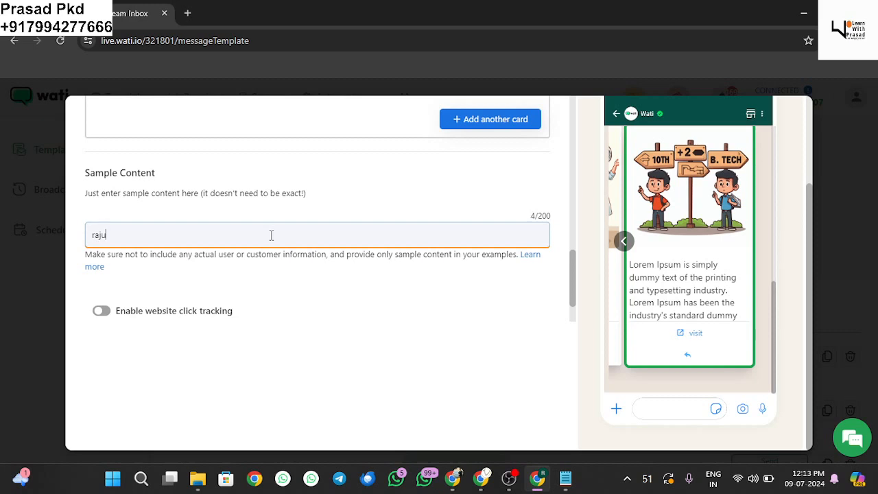
scroll(668, 206, up, 5)
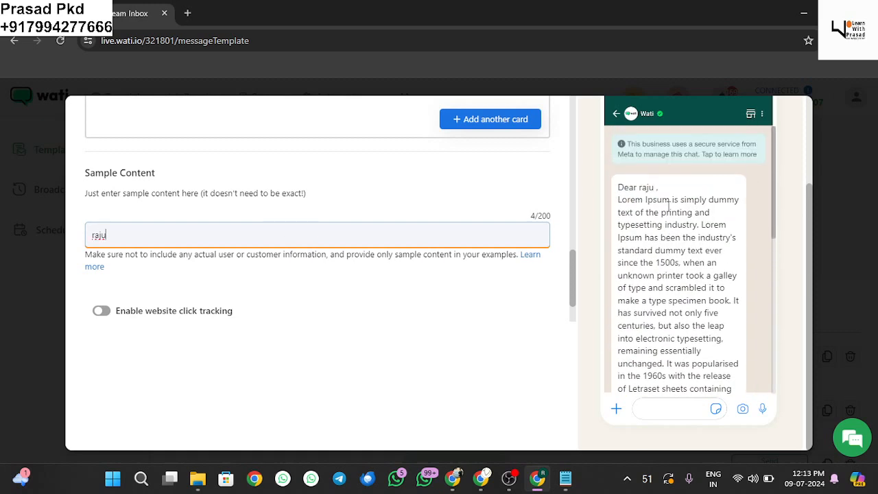
scroll(455, 238, up, 1)
scroll(456, 237, down, 1)
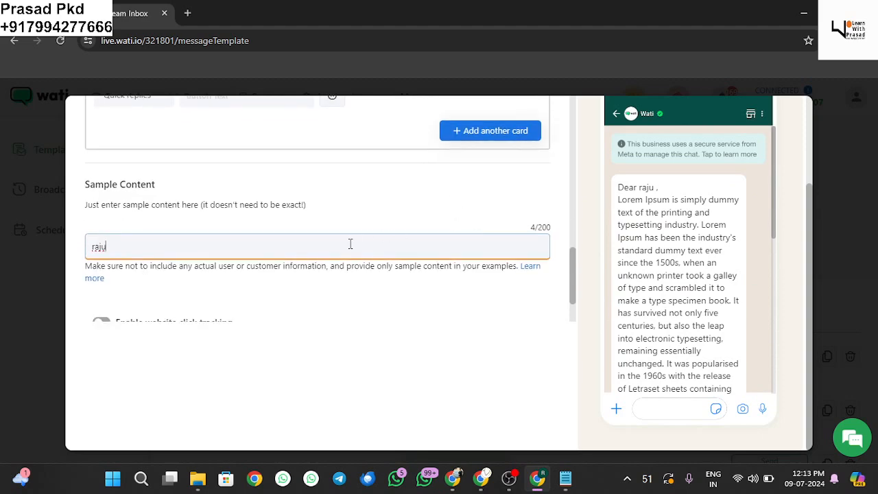
Review the click tracking and saving options, and go back to the second carousel card in the preview.
scroll(350, 245, down, 1)
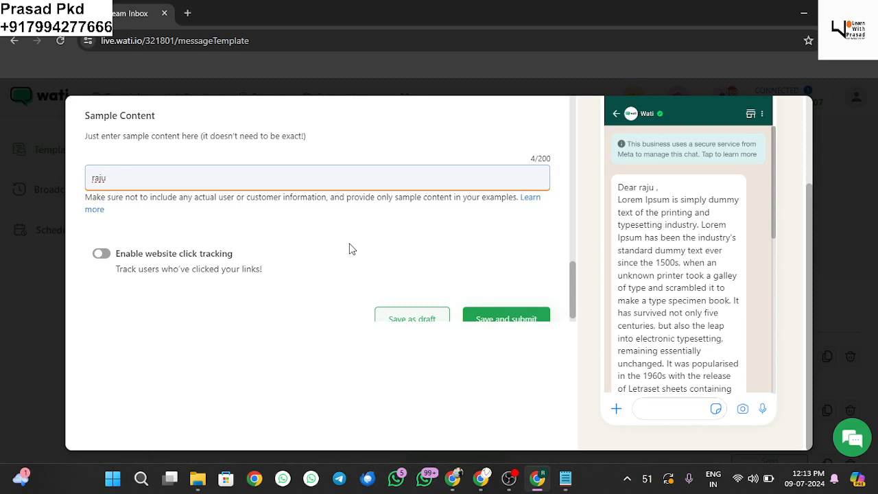
scroll(350, 248, down, 1)
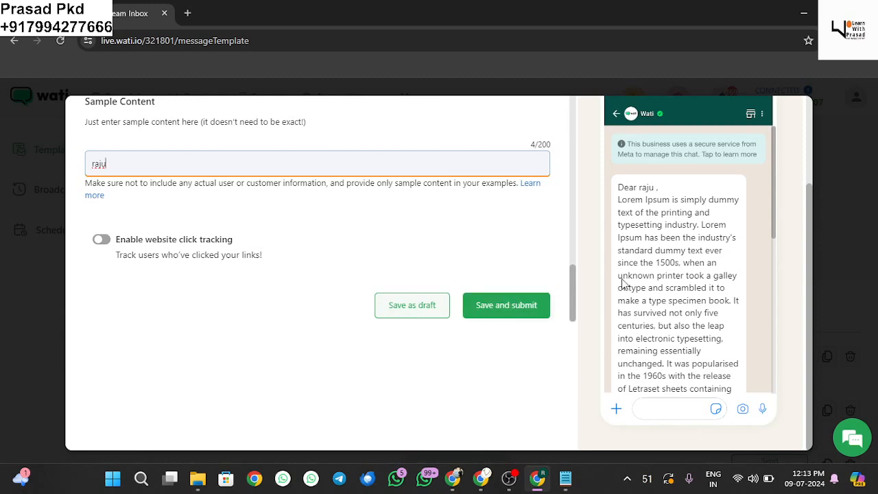
scroll(630, 282, down, 5)
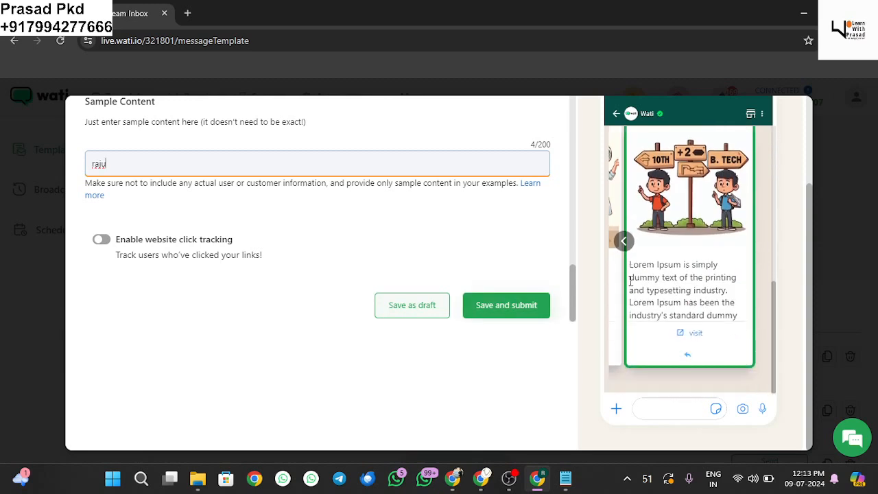
click(625, 242)
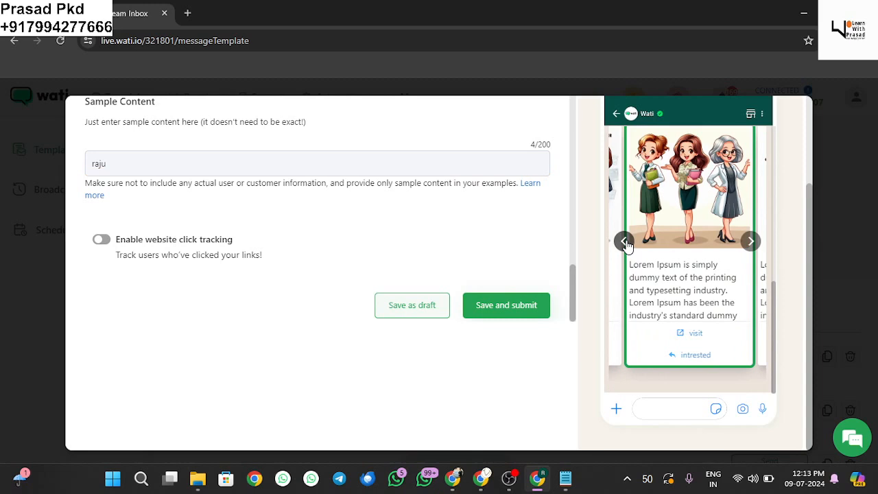